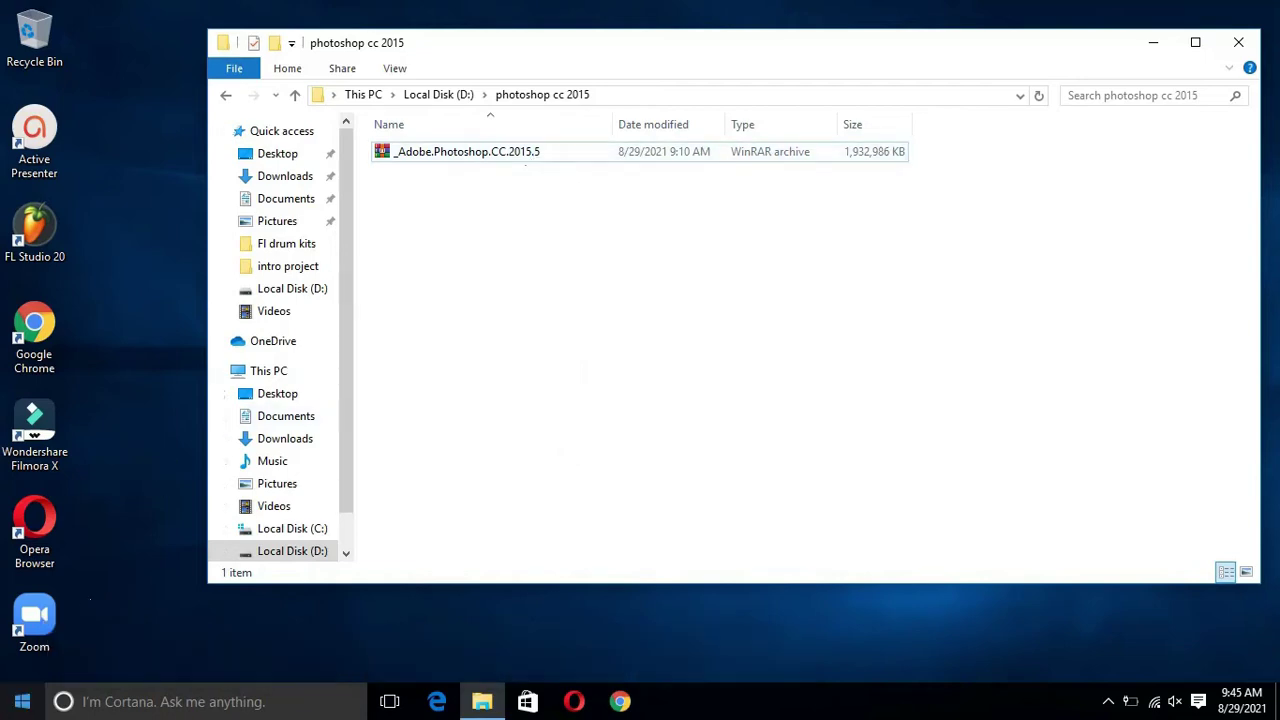
- Find Windows Defender settings by searching 'virus' and leave Real-time protection switched Off
{"action": "left_click", "coordinate": [22, 701]}
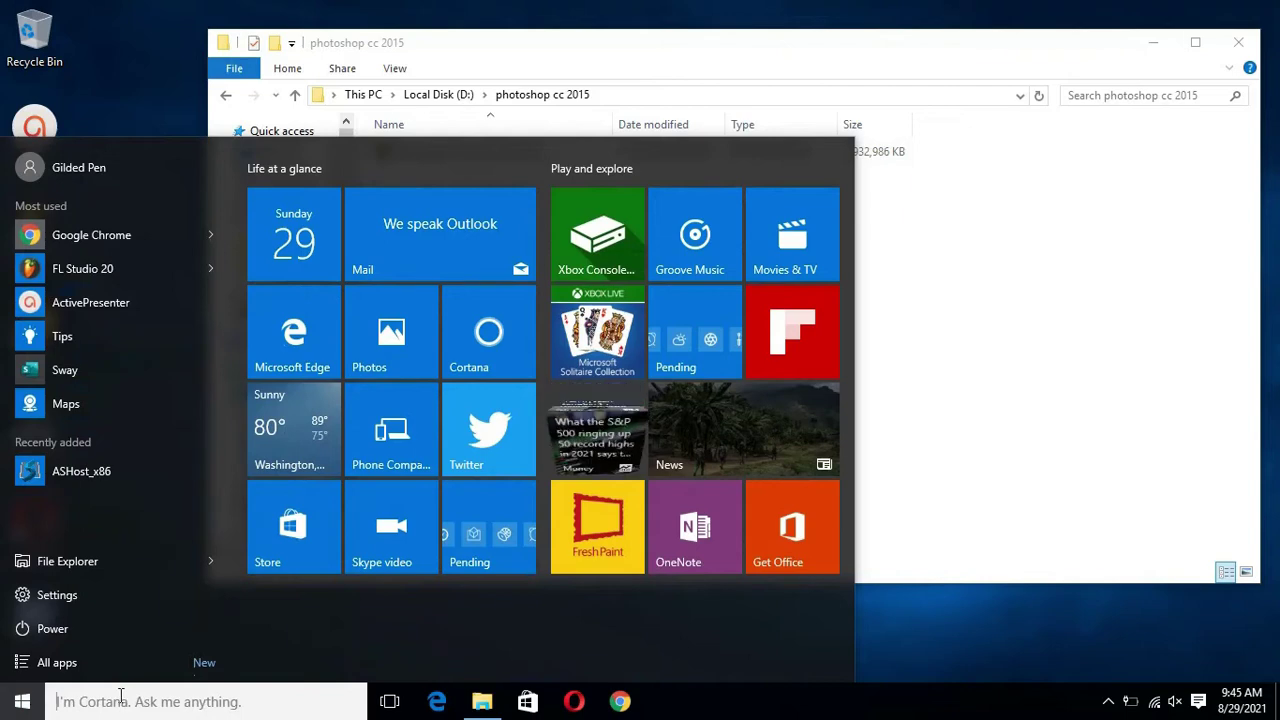
{"action": "type", "text": "vir"}
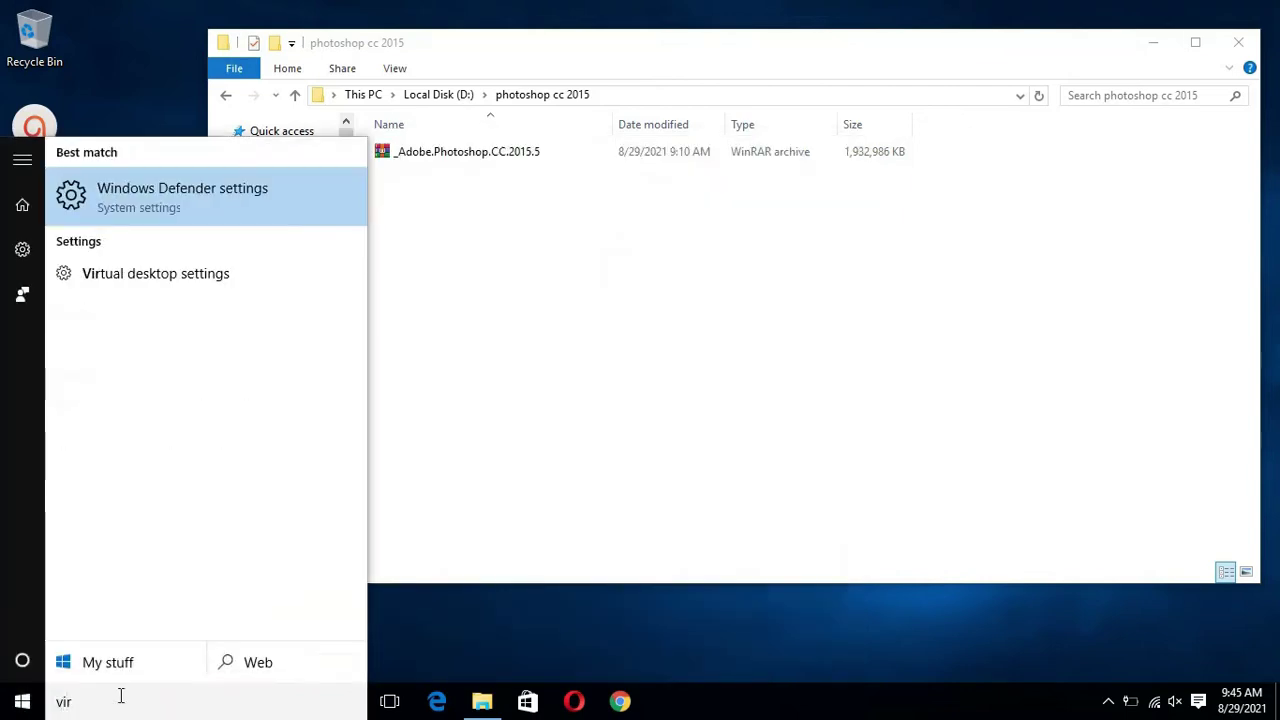
{"action": "type", "text": "us"}
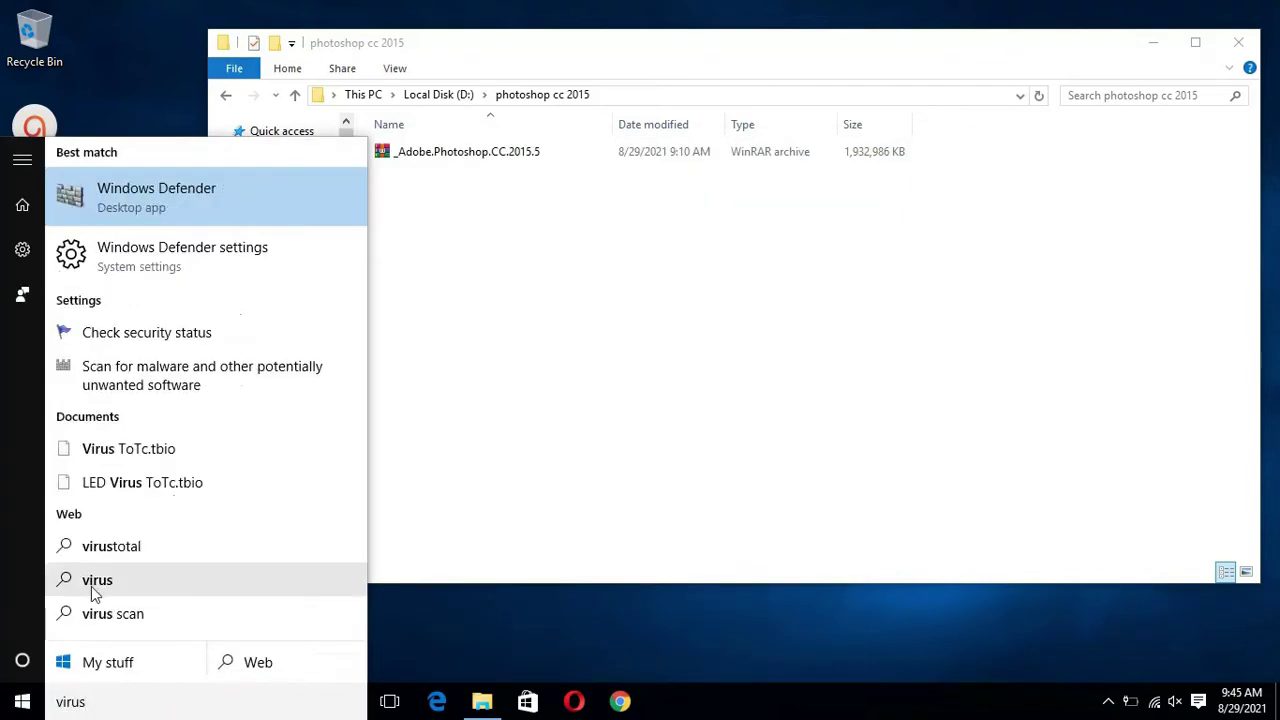
{"action": "left_click", "coordinate": [139, 262]}
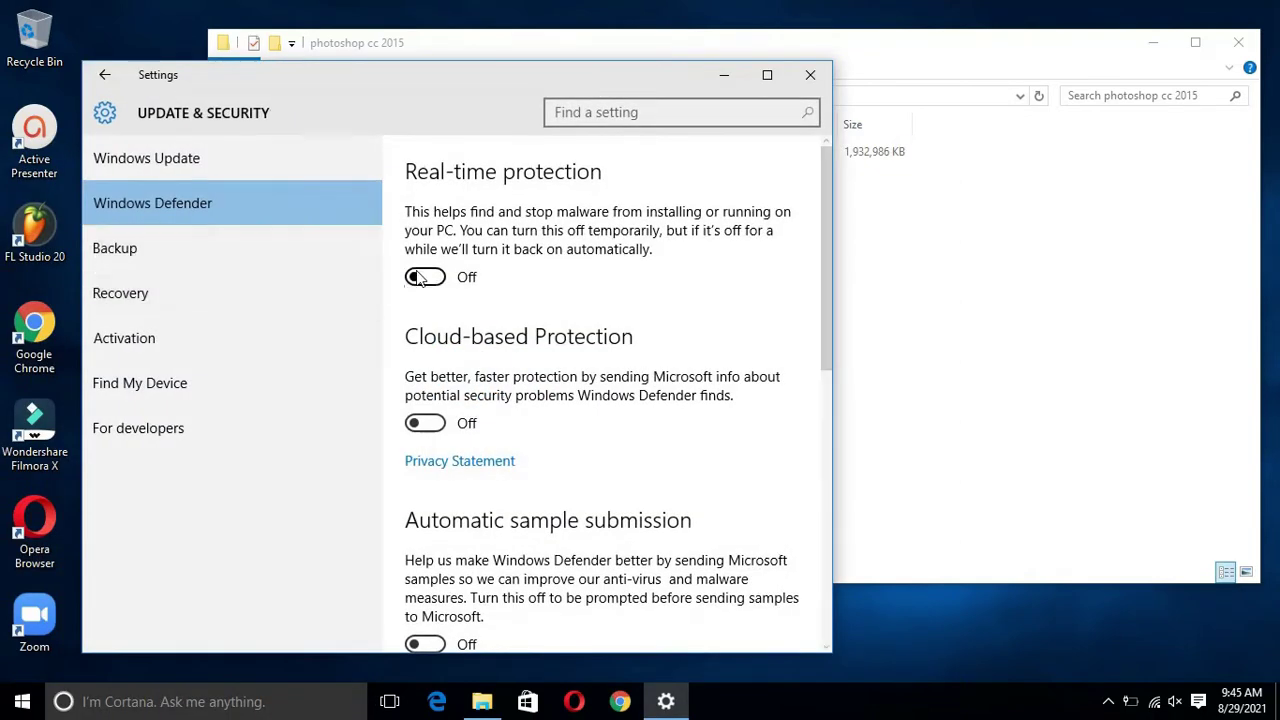
{"action": "left_click", "coordinate": [431, 282]}
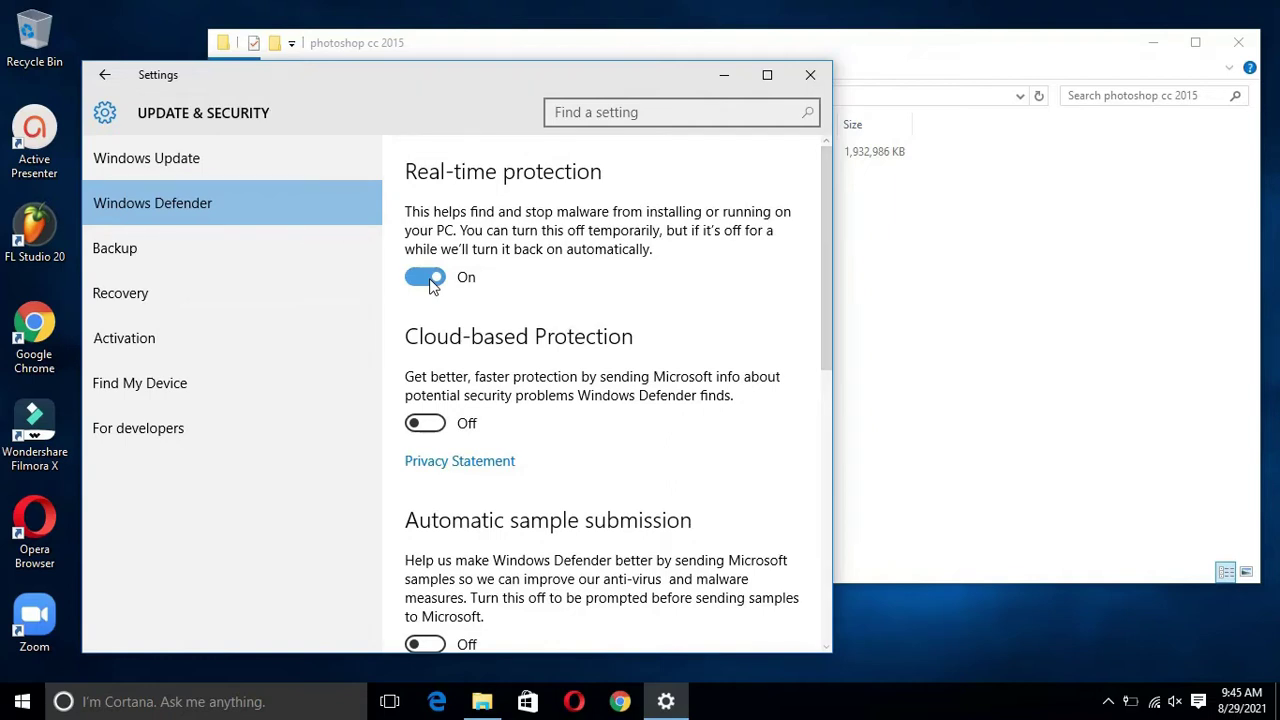
{"action": "left_click", "coordinate": [431, 281]}
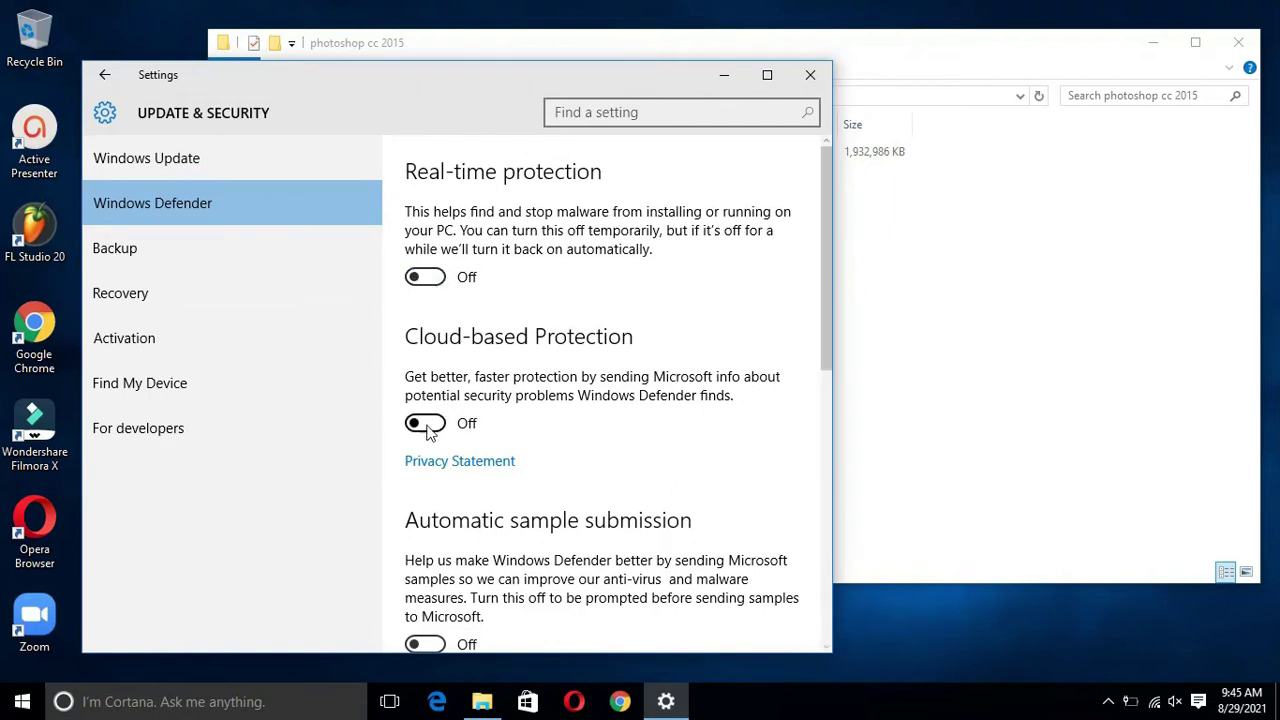
- Close the Windows Defender settings and turn Wi-Fi off from the network tray
{"action": "left_click", "coordinate": [809, 76]}
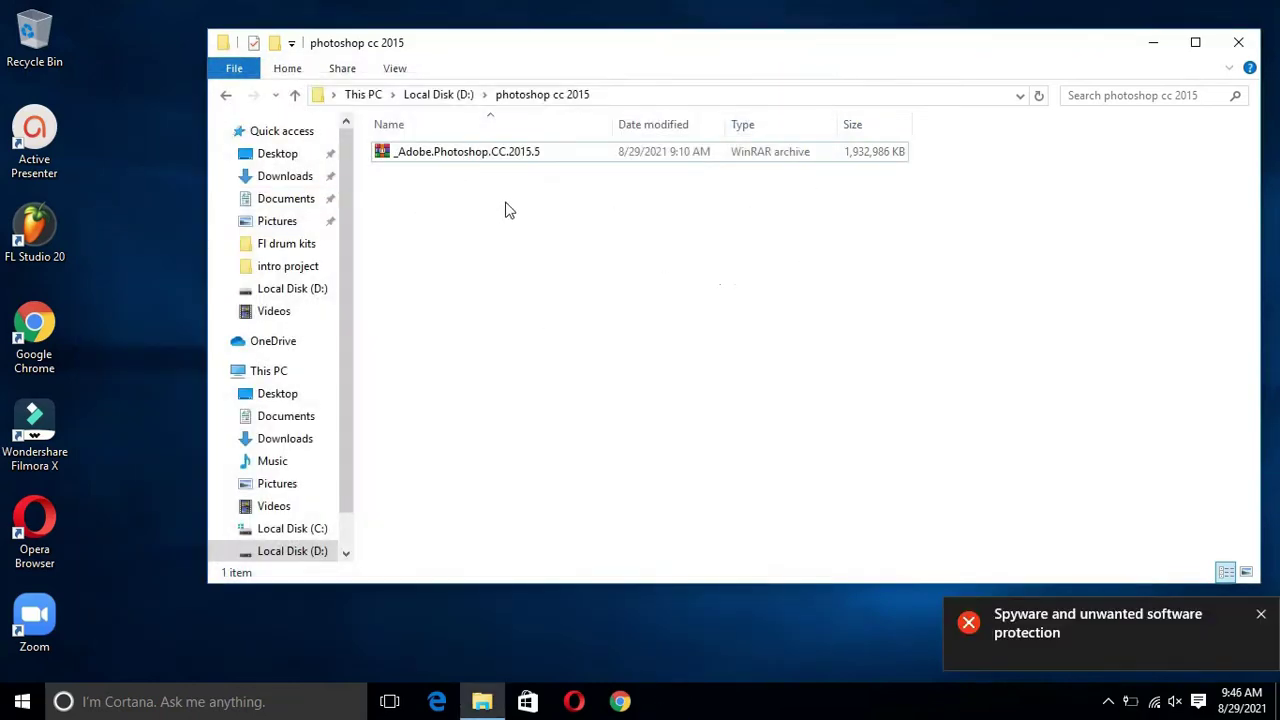
{"action": "left_click", "coordinate": [1156, 703]}
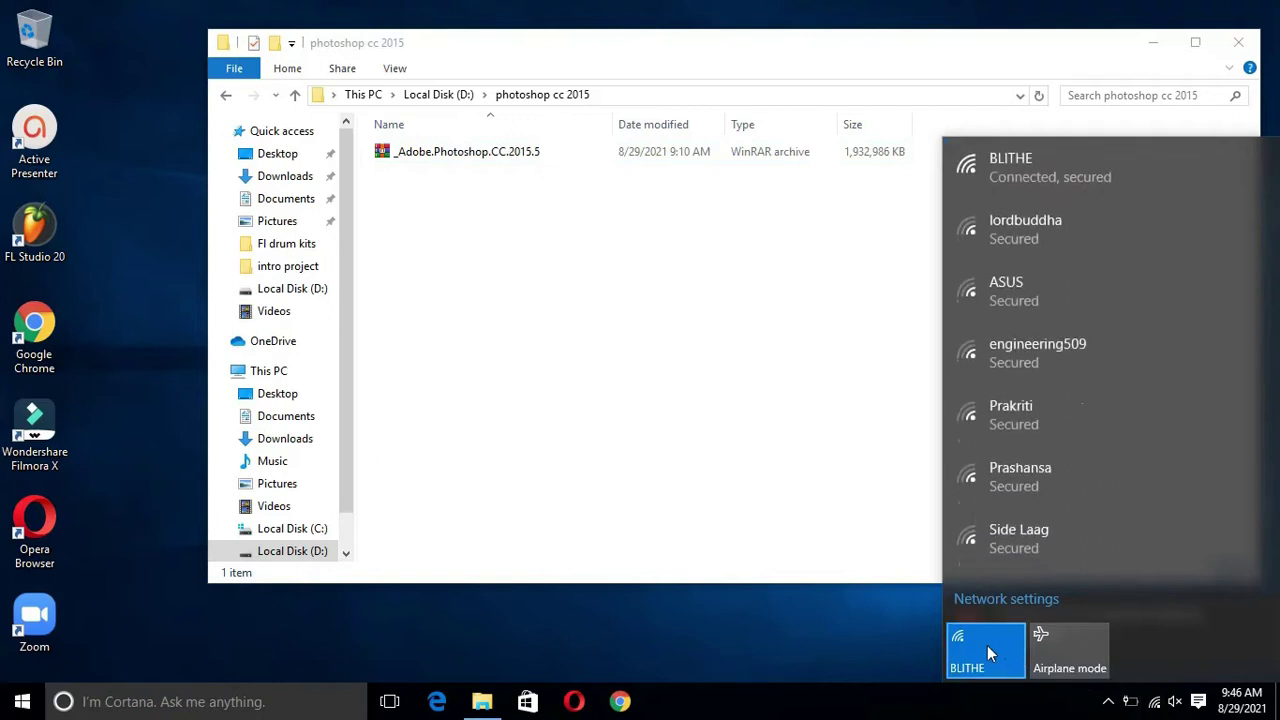
{"action": "left_click", "coordinate": [984, 648]}
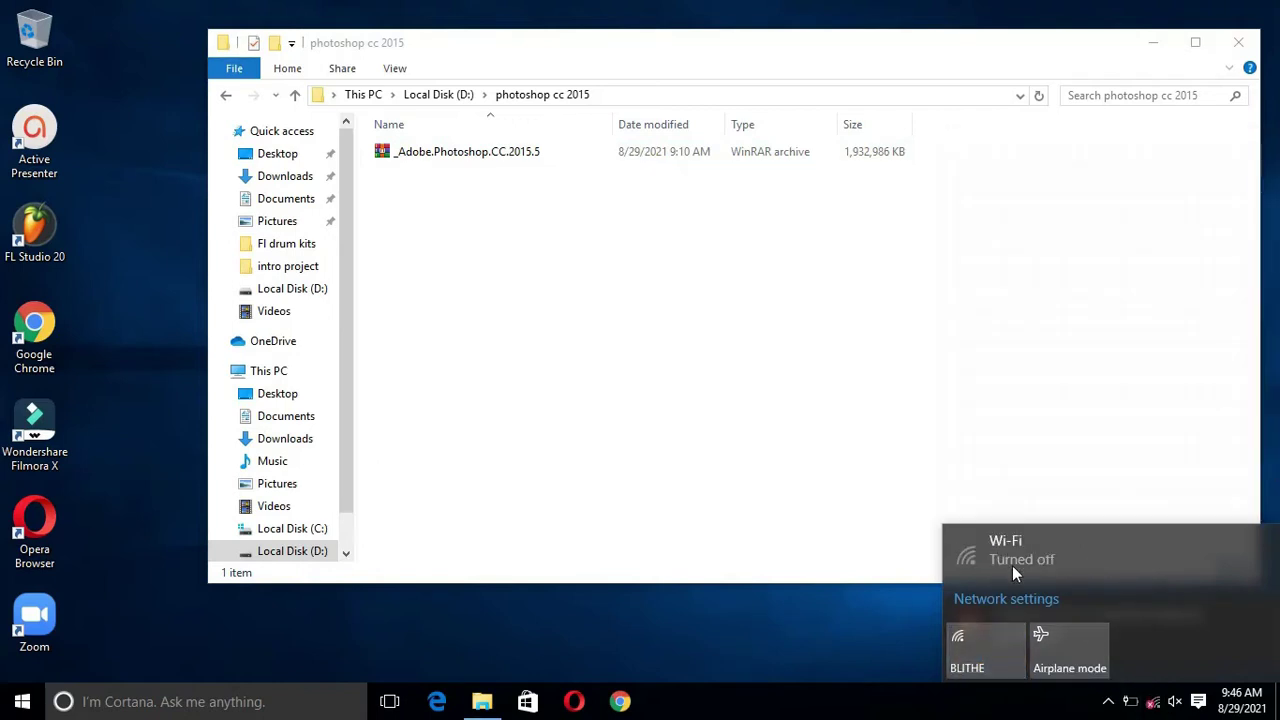
- Extract the Photoshop RAR archive here into the photoshop cc 2015 folder
{"action": "left_click", "coordinate": [502, 154]}
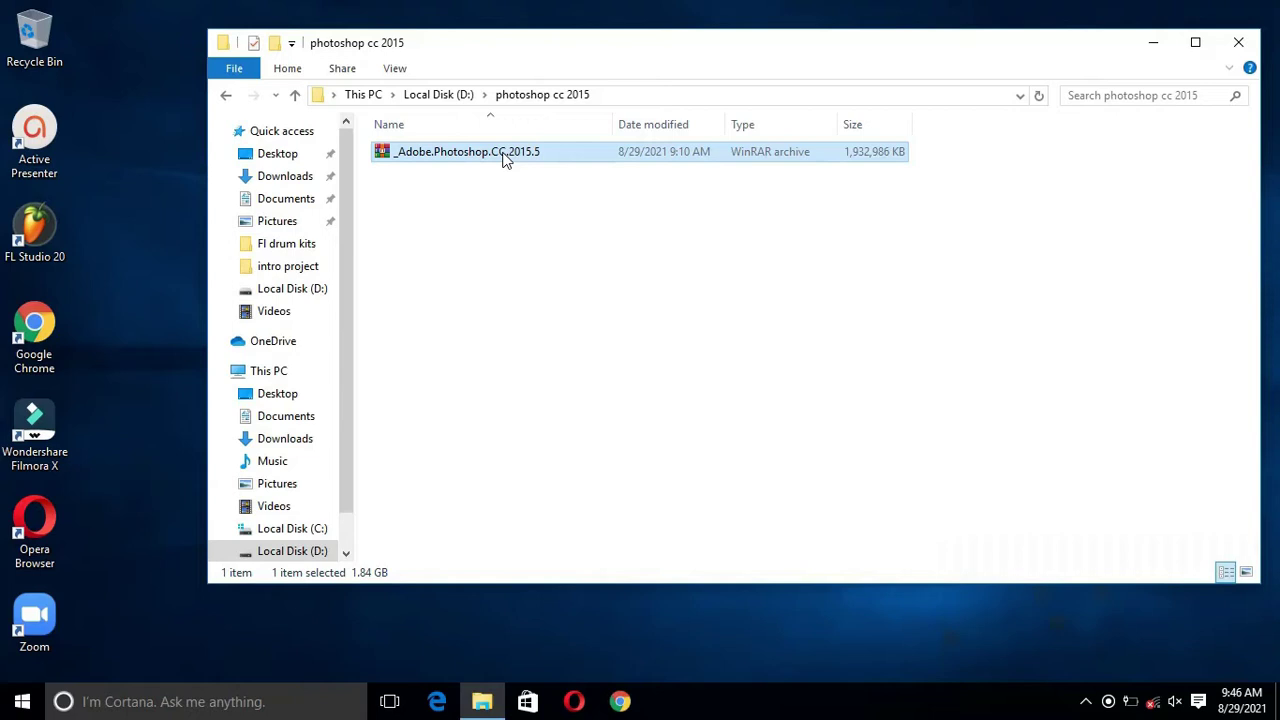
{"action": "right_click", "coordinate": [505, 160]}
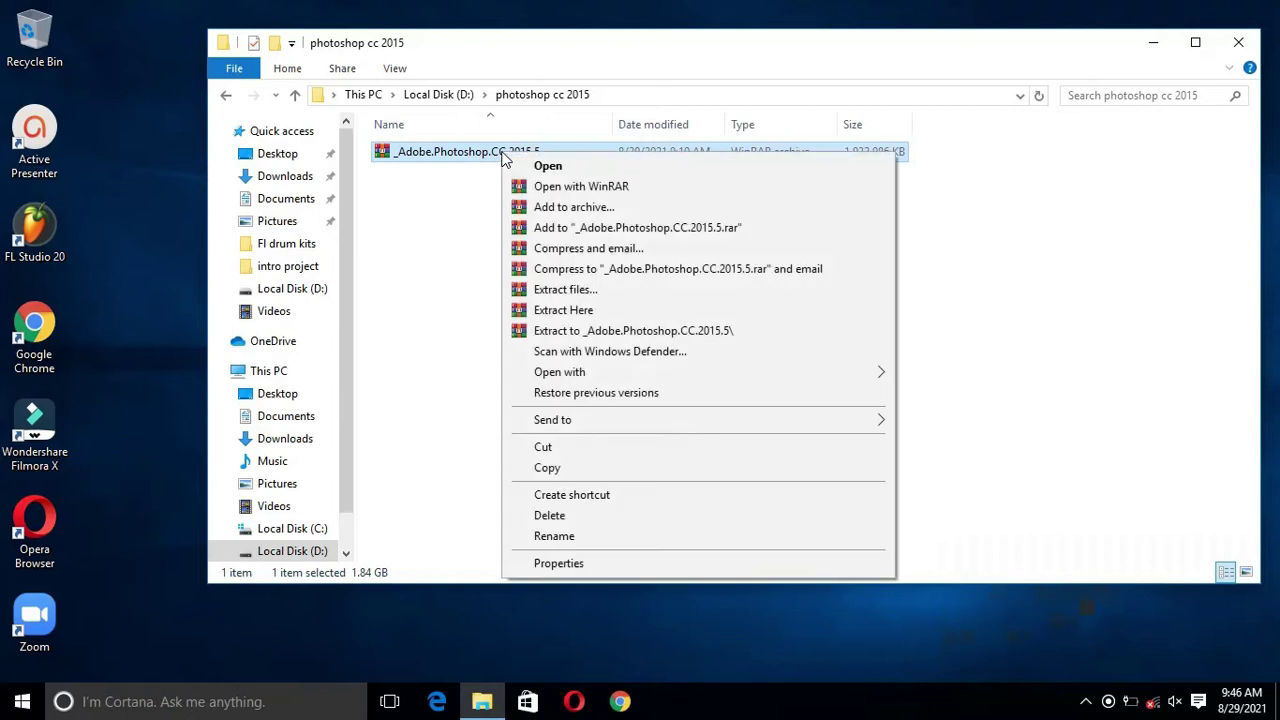
{"action": "left_click", "coordinate": [580, 312]}
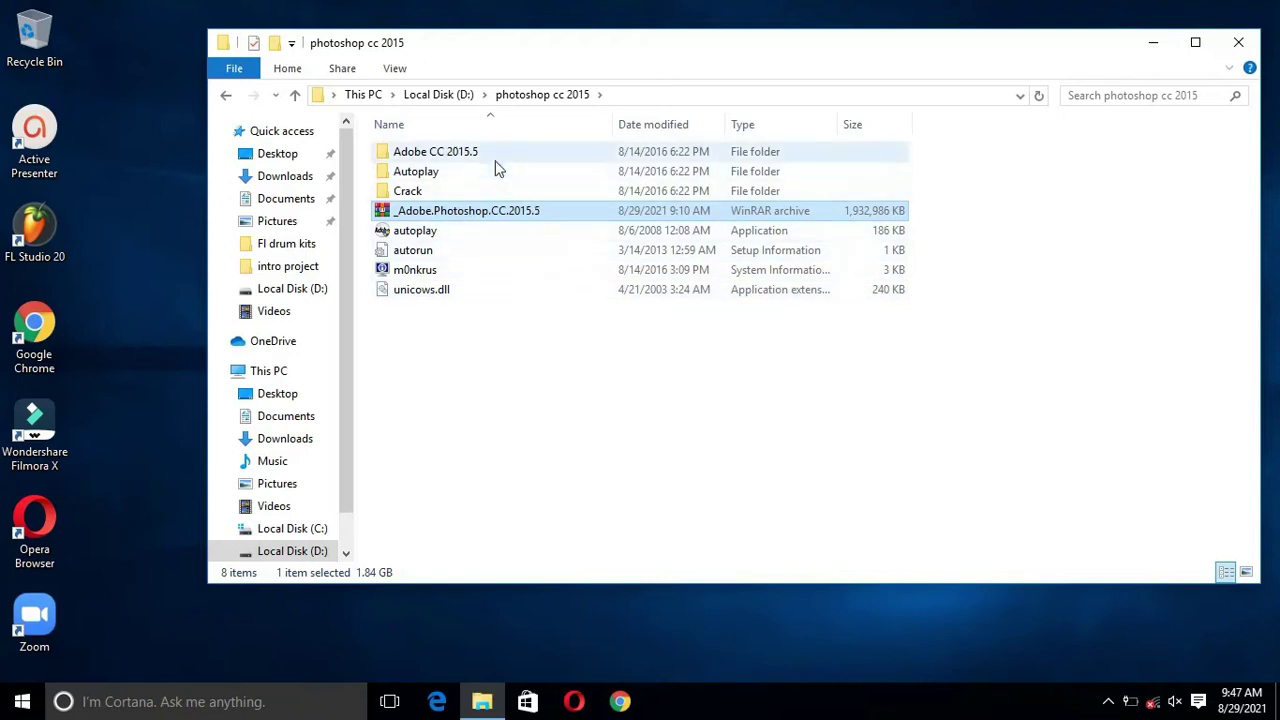
- Run Set-up in Adobe CC 2015.5 as administrator, ignoring the pending restart warning
{"action": "double_click", "coordinate": [458, 160]}
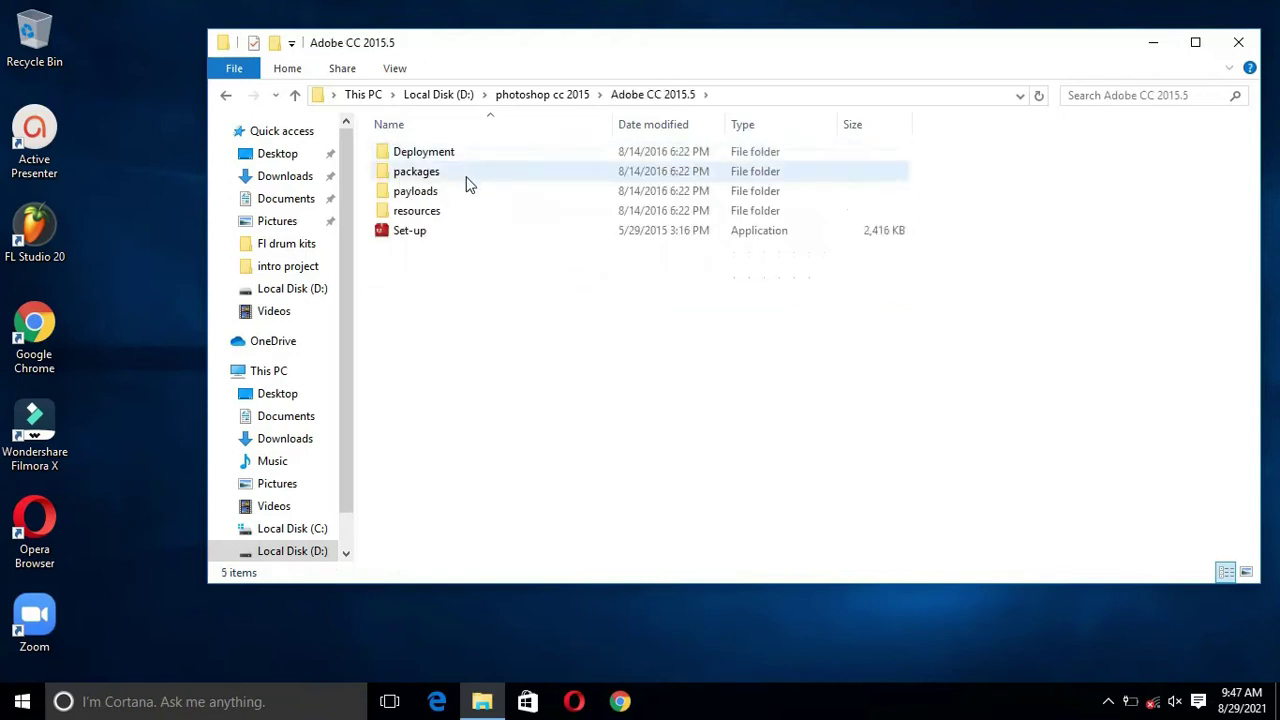
{"action": "left_click", "coordinate": [433, 232]}
{"action": "right_click", "coordinate": [433, 232]}
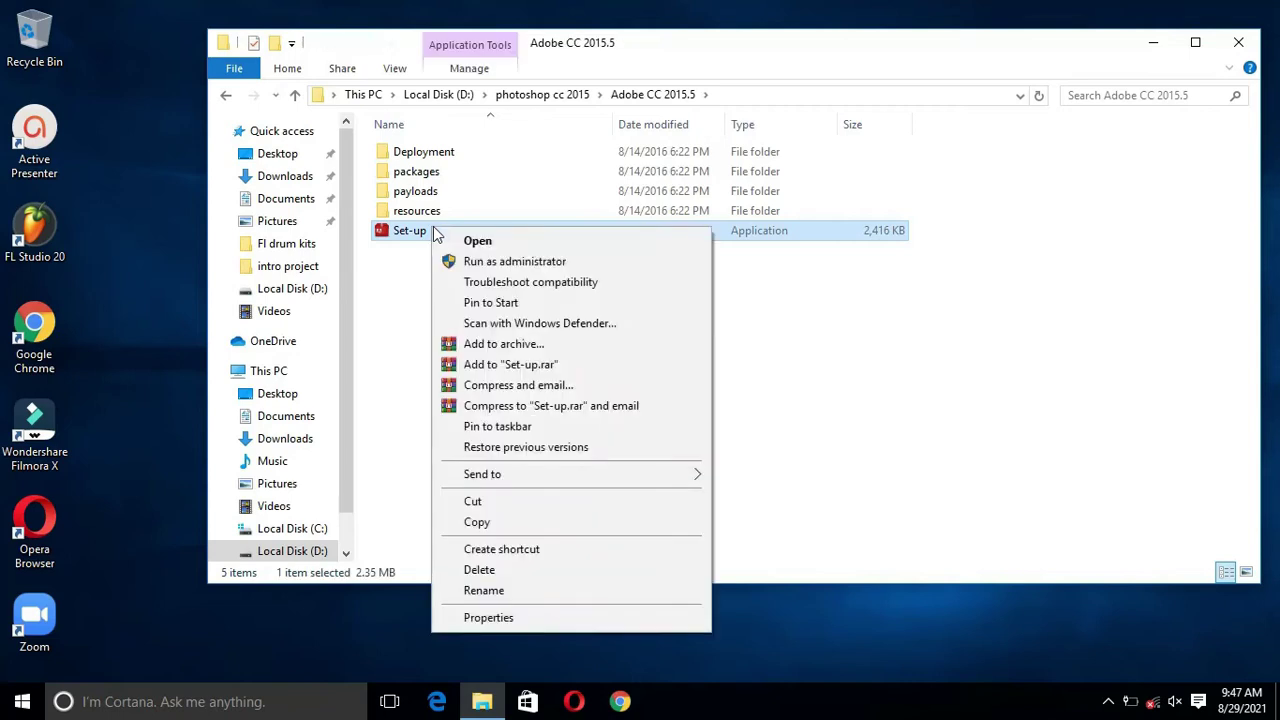
{"action": "left_click", "coordinate": [488, 262]}
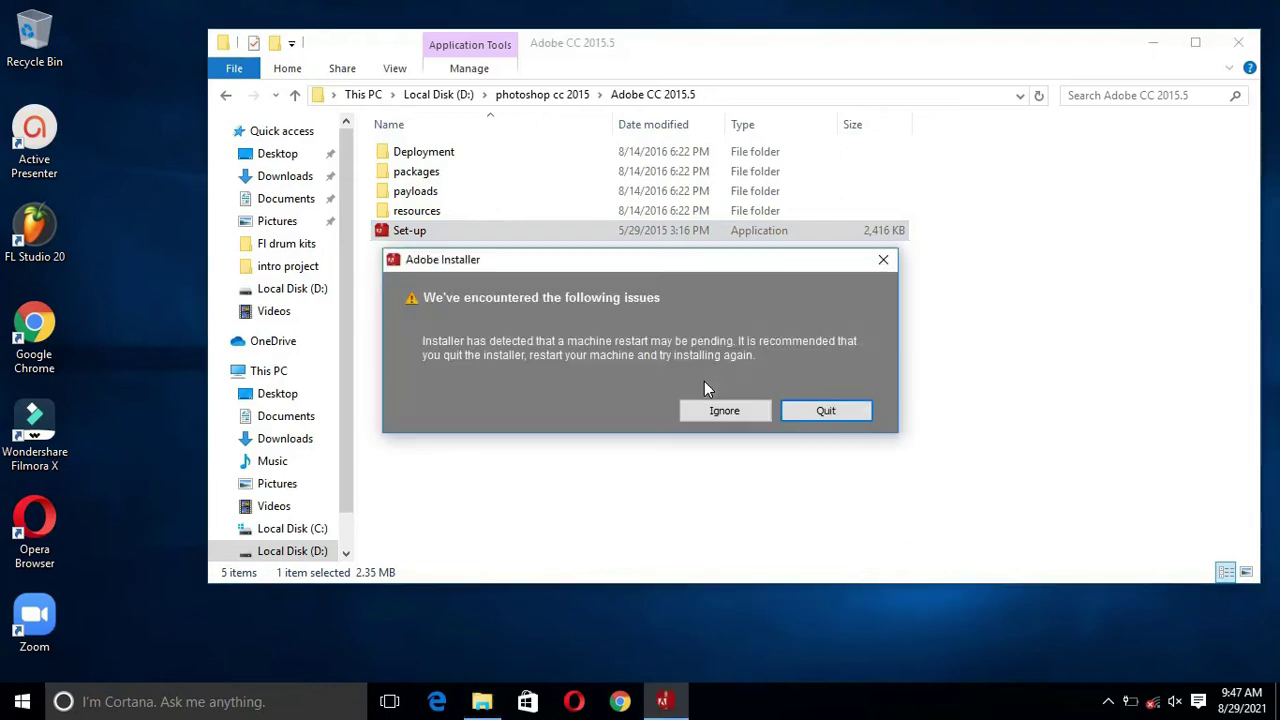
{"action": "left_click", "coordinate": [722, 411]}
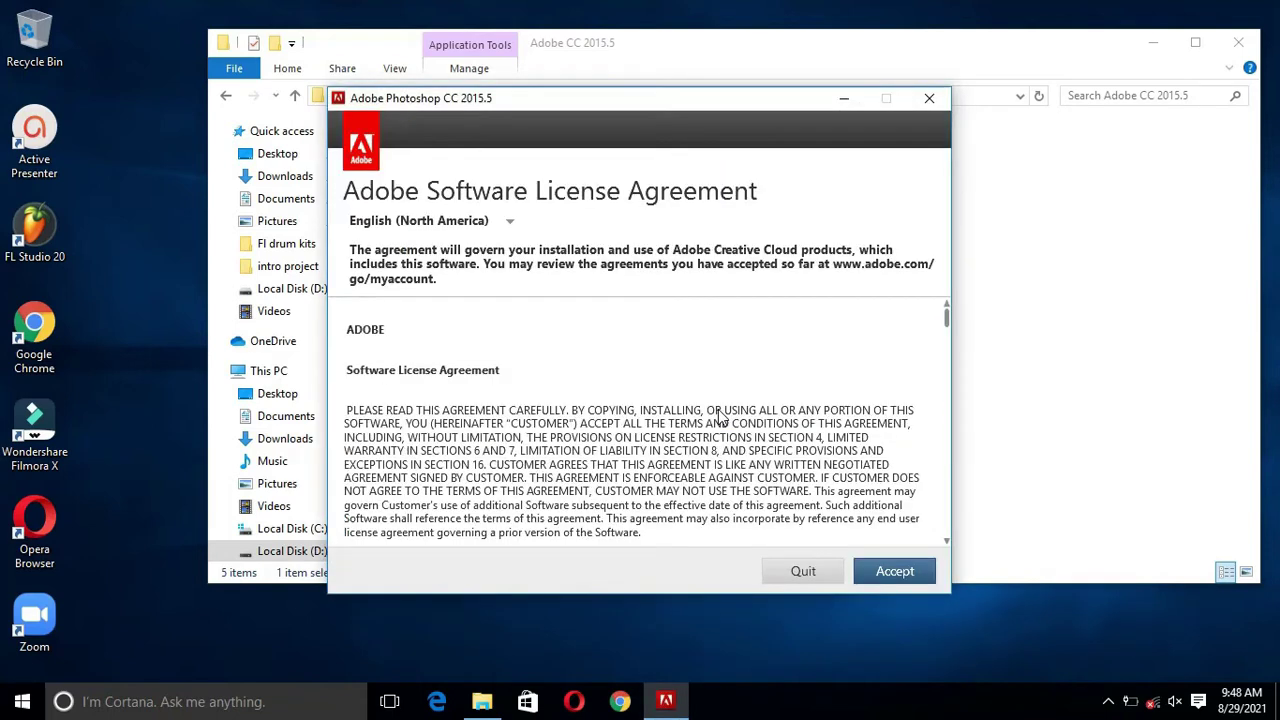
- Accept the license and install Photoshop CC 2015.5 with the 32 Bit version unchecked
{"action": "left_click", "coordinate": [881, 571]}
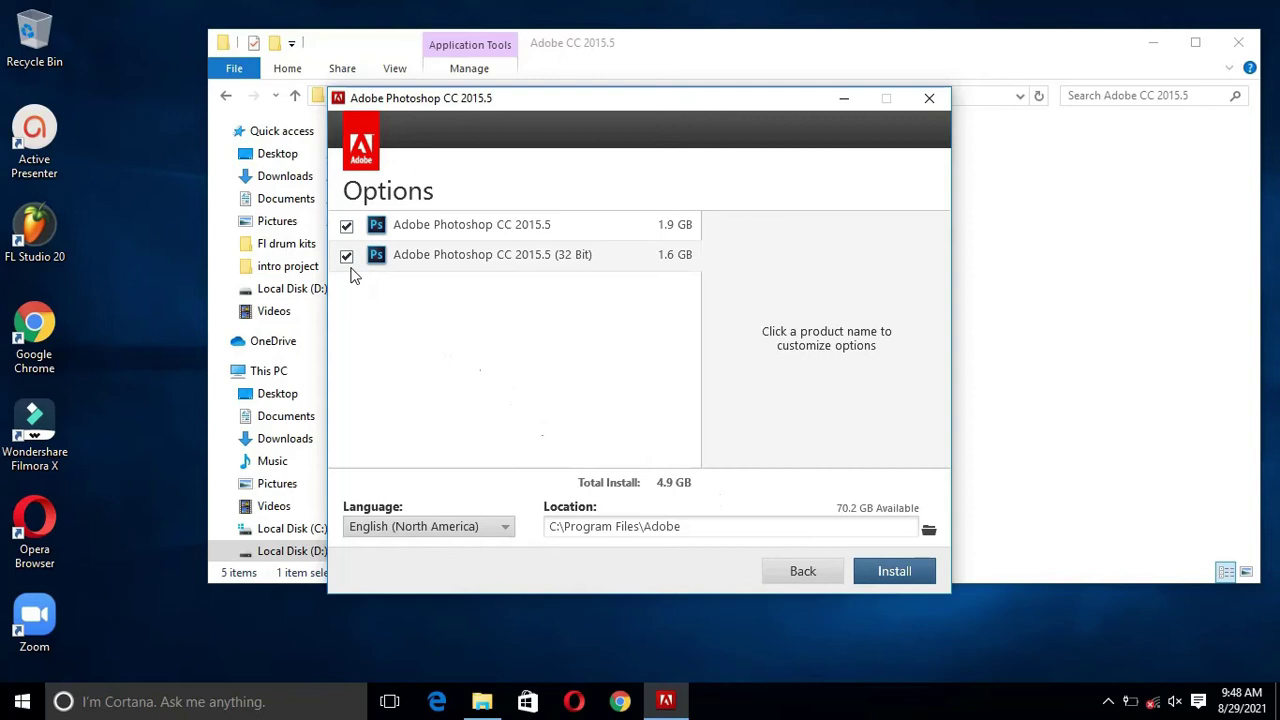
{"action": "left_click", "coordinate": [346, 257]}
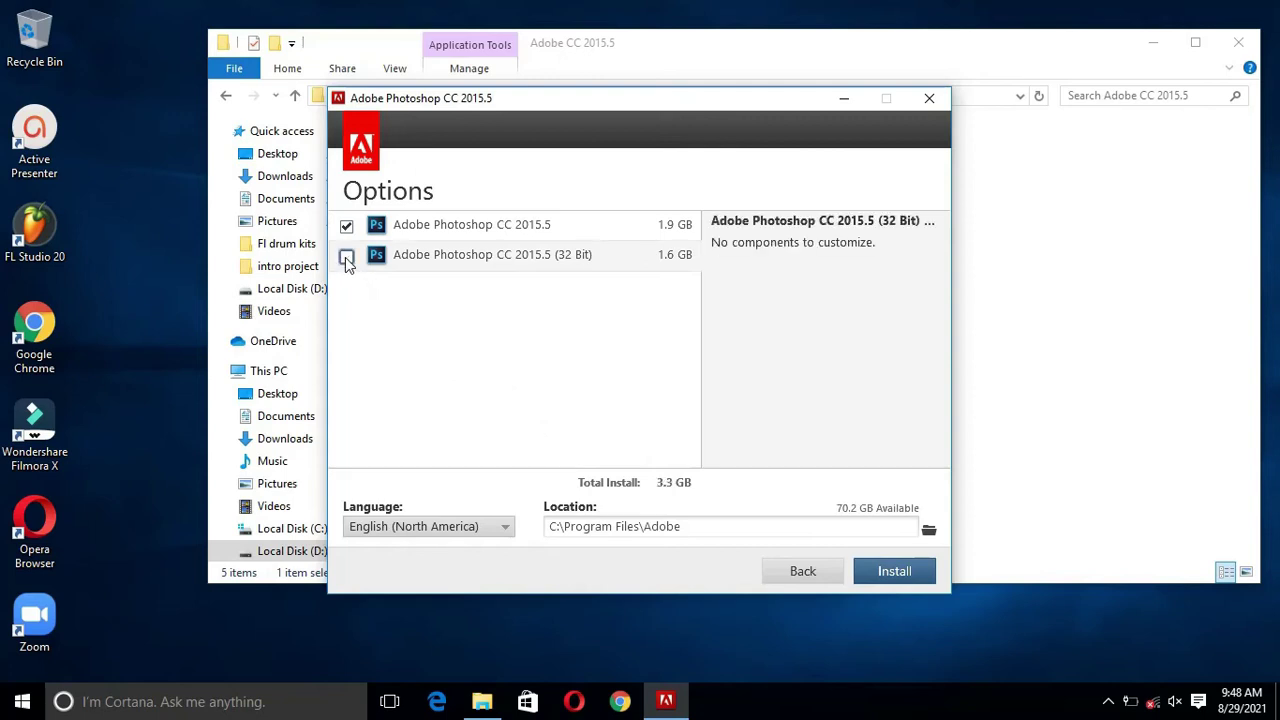
{"action": "left_click", "coordinate": [872, 578]}
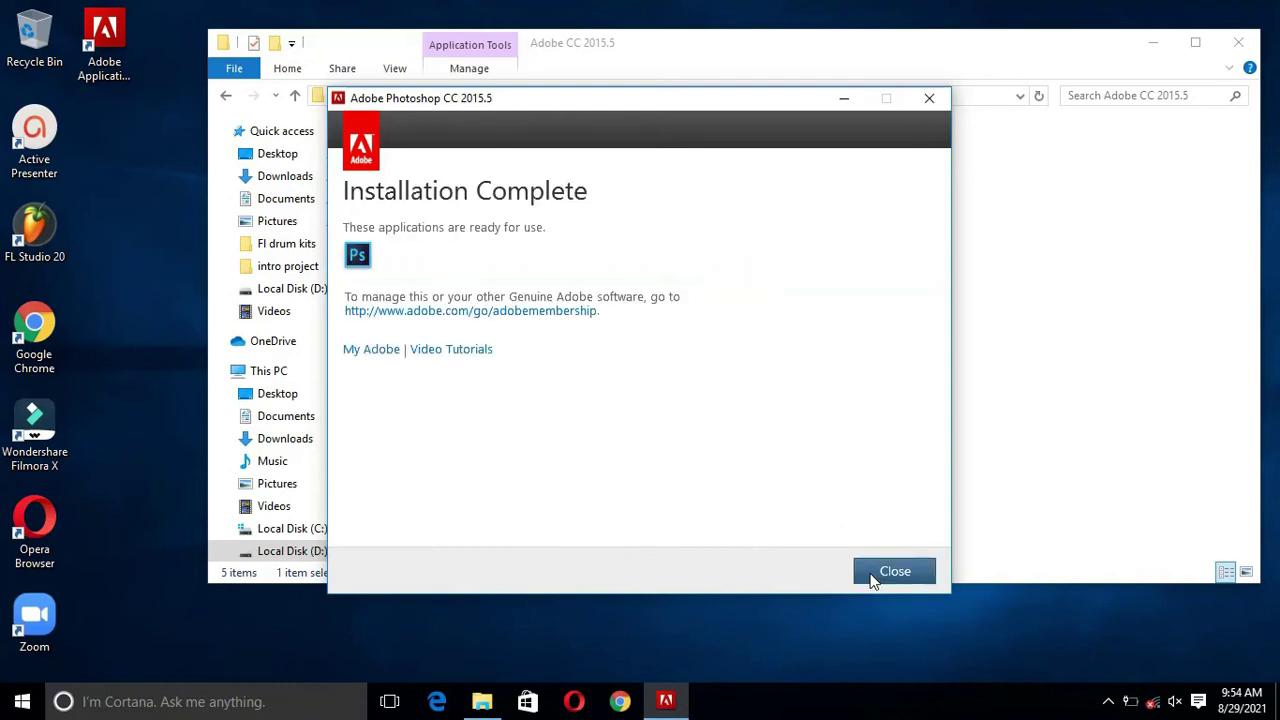
- Close the installer and go to Crack\Alternative, selecting amtemu.v0.81-painter
{"action": "left_click", "coordinate": [889, 579]}
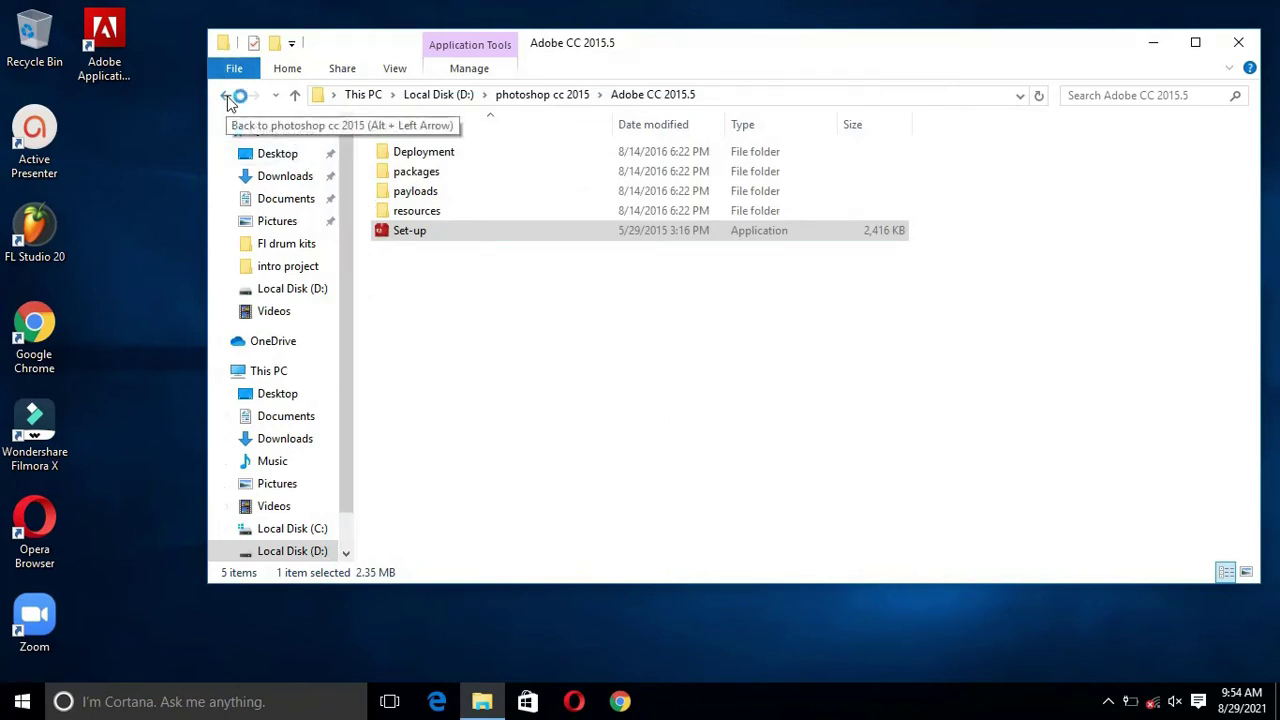
{"action": "left_click", "coordinate": [227, 98]}
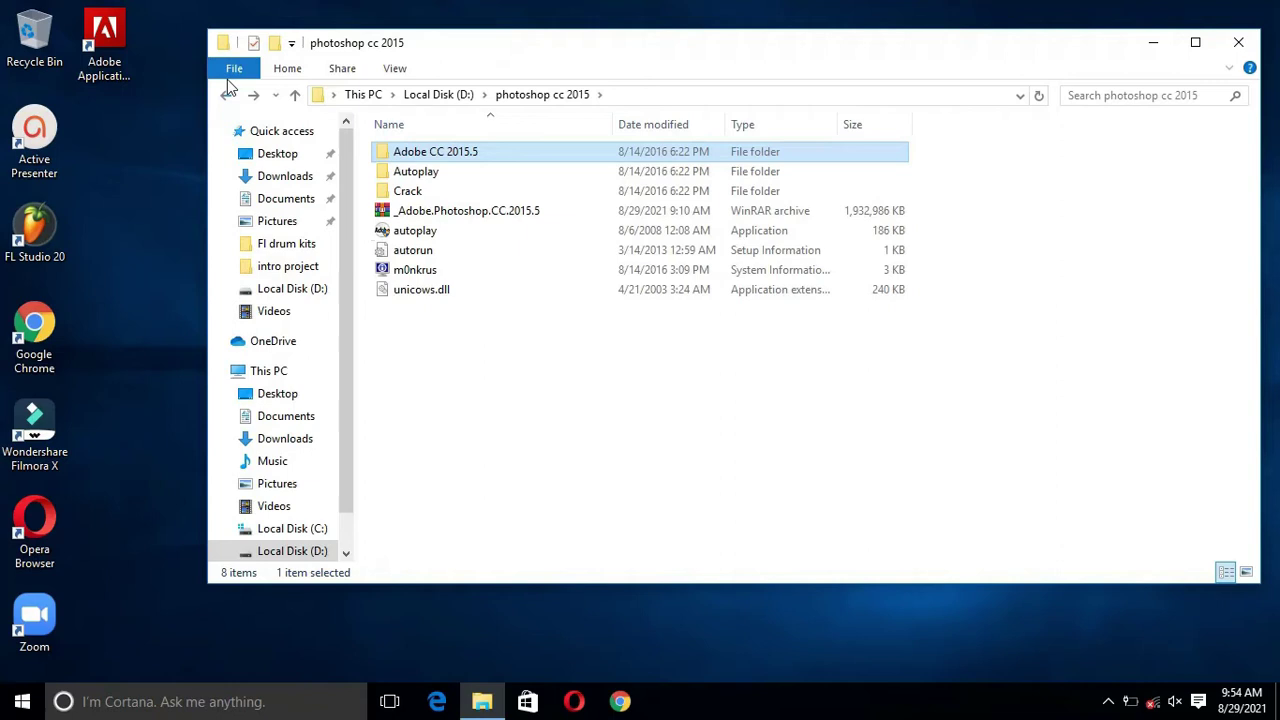
{"action": "double_click", "coordinate": [426, 191]}
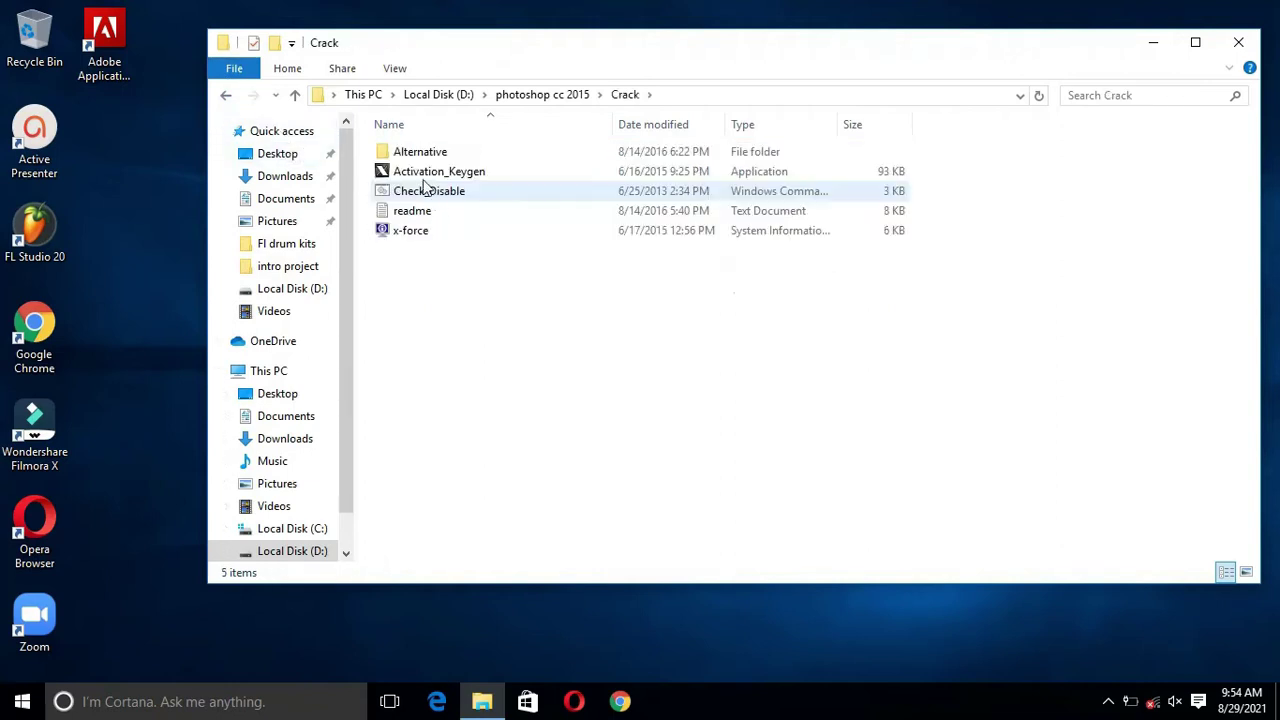
{"action": "double_click", "coordinate": [422, 158]}
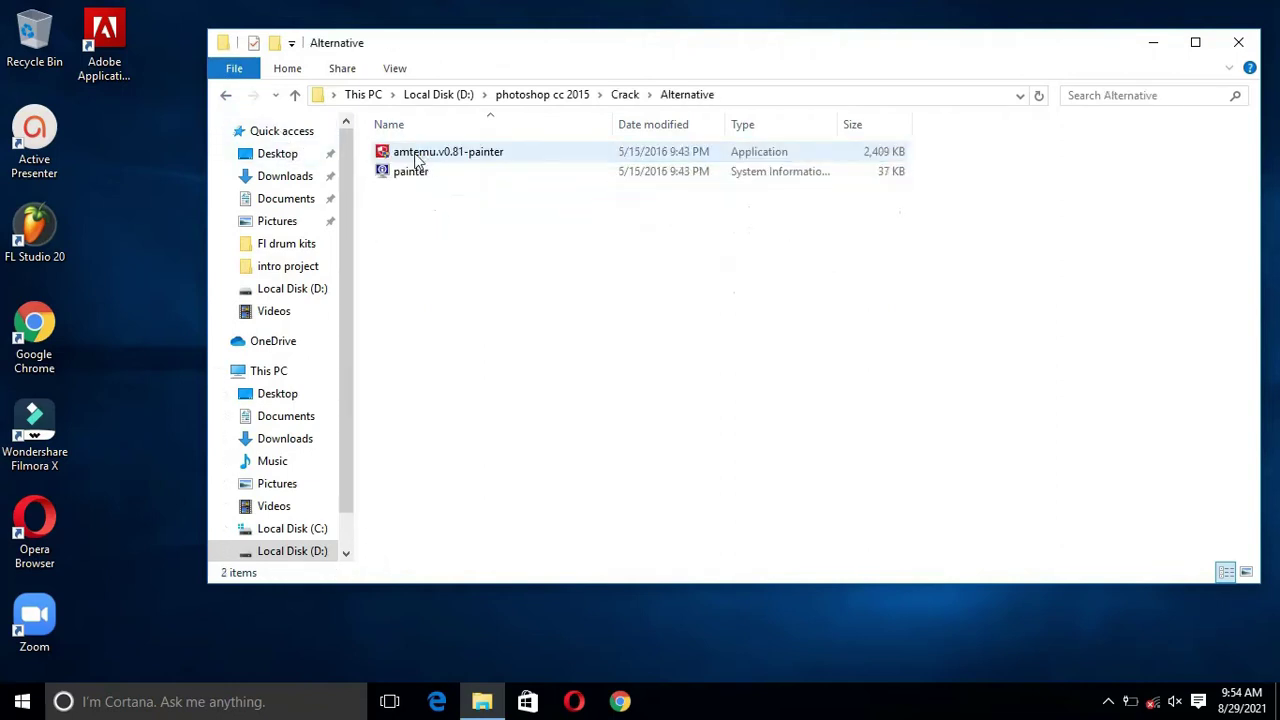
{"action": "left_click", "coordinate": [427, 162]}
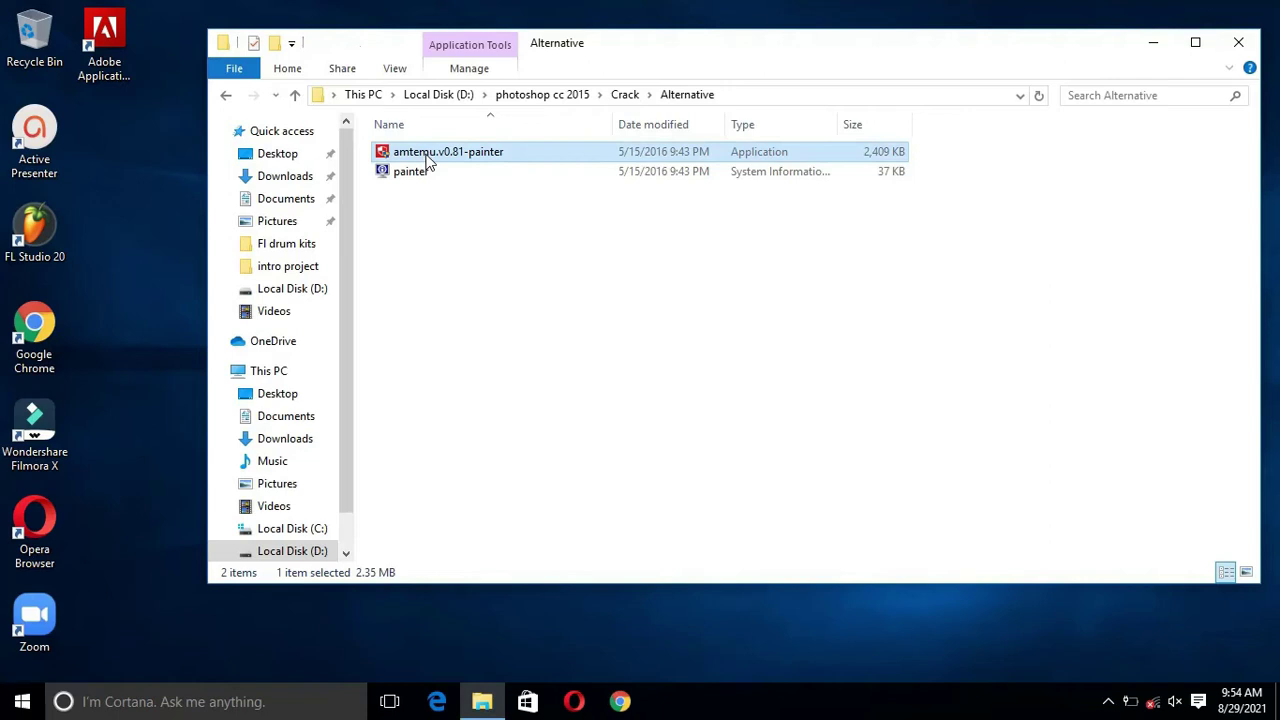
{"action": "right_click", "coordinate": [427, 161]}
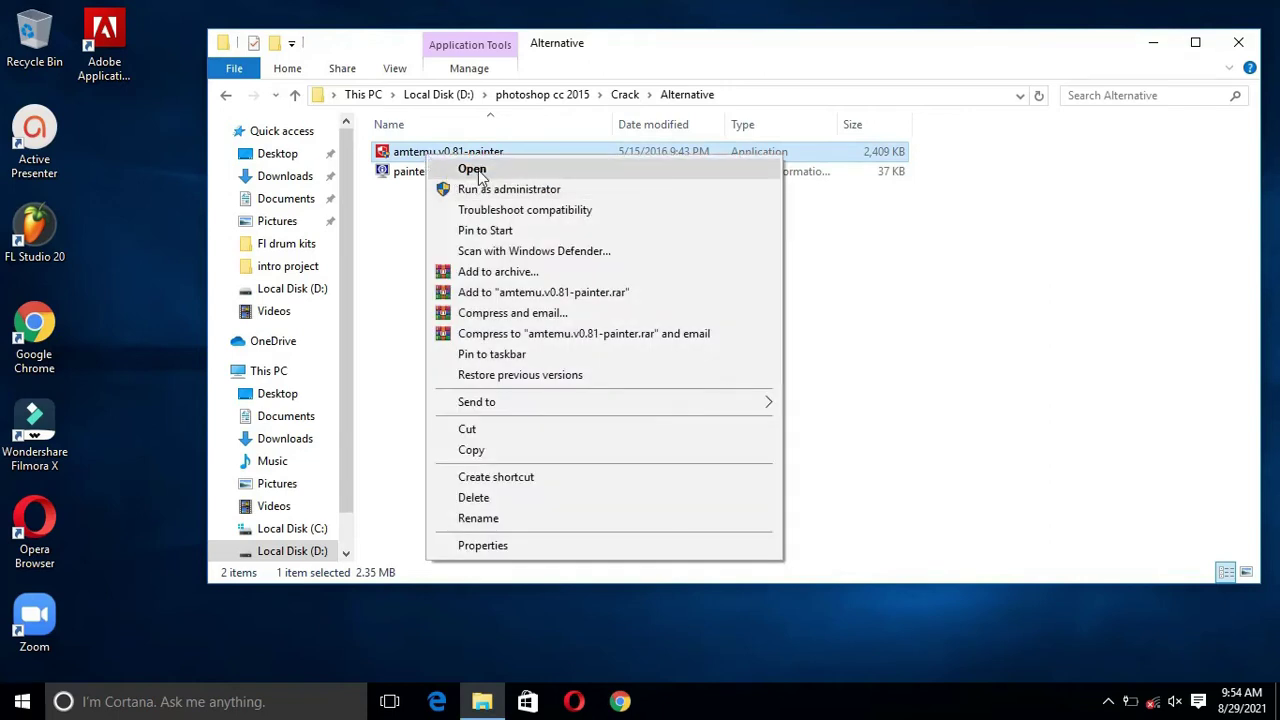
- Launch AMTEmu, choose Adobe Photoshop CC 2015 from the product list, and click Install
{"action": "left_click", "coordinate": [479, 172]}
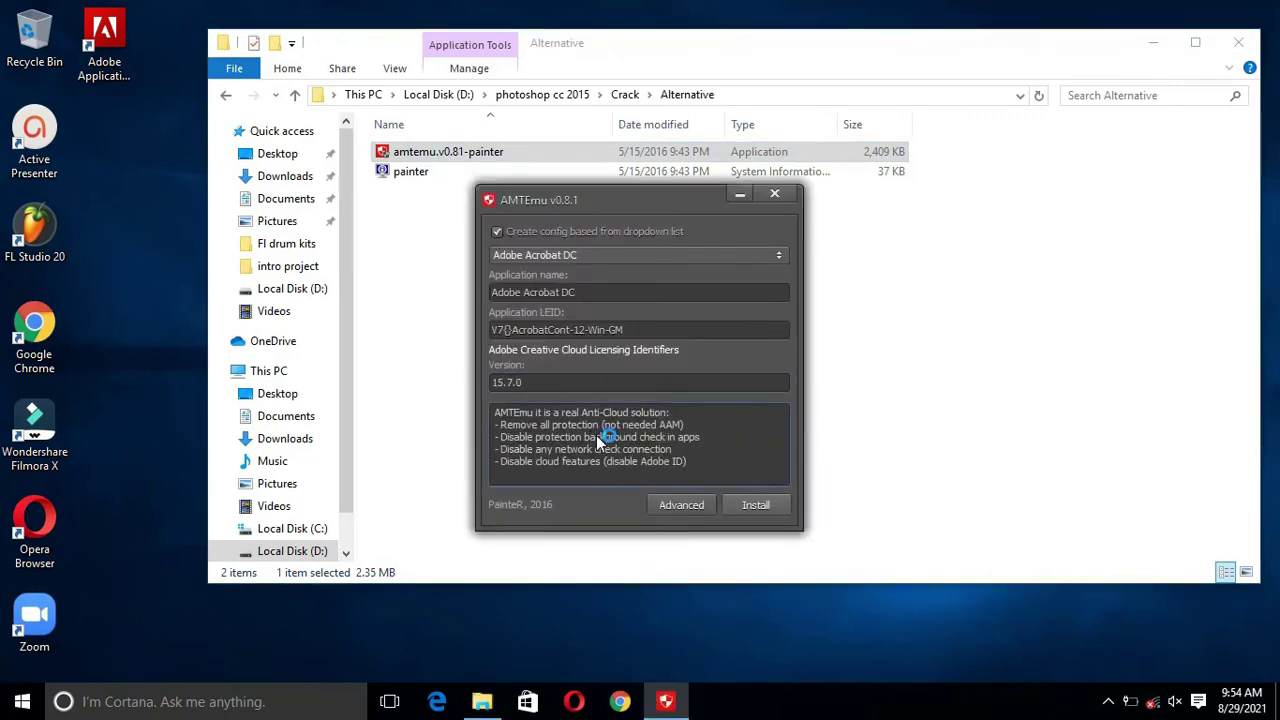
{"action": "left_click", "coordinate": [620, 298]}
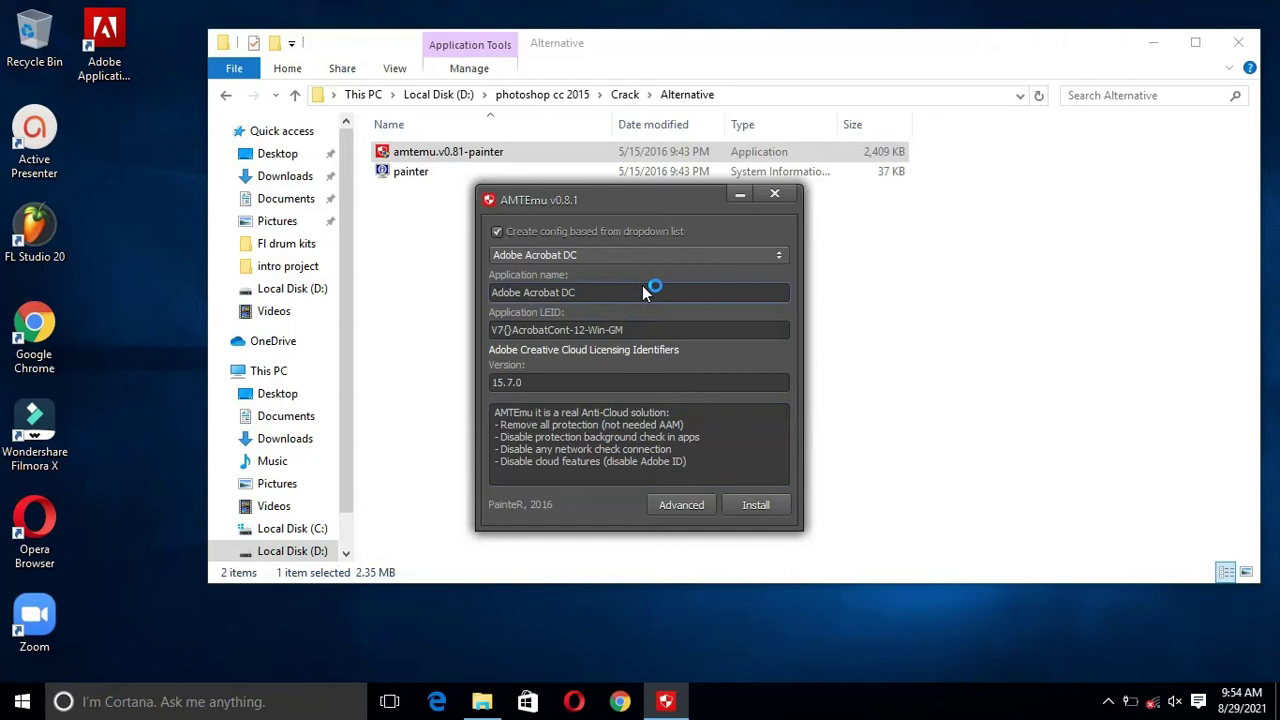
{"action": "left_click", "coordinate": [683, 254]}
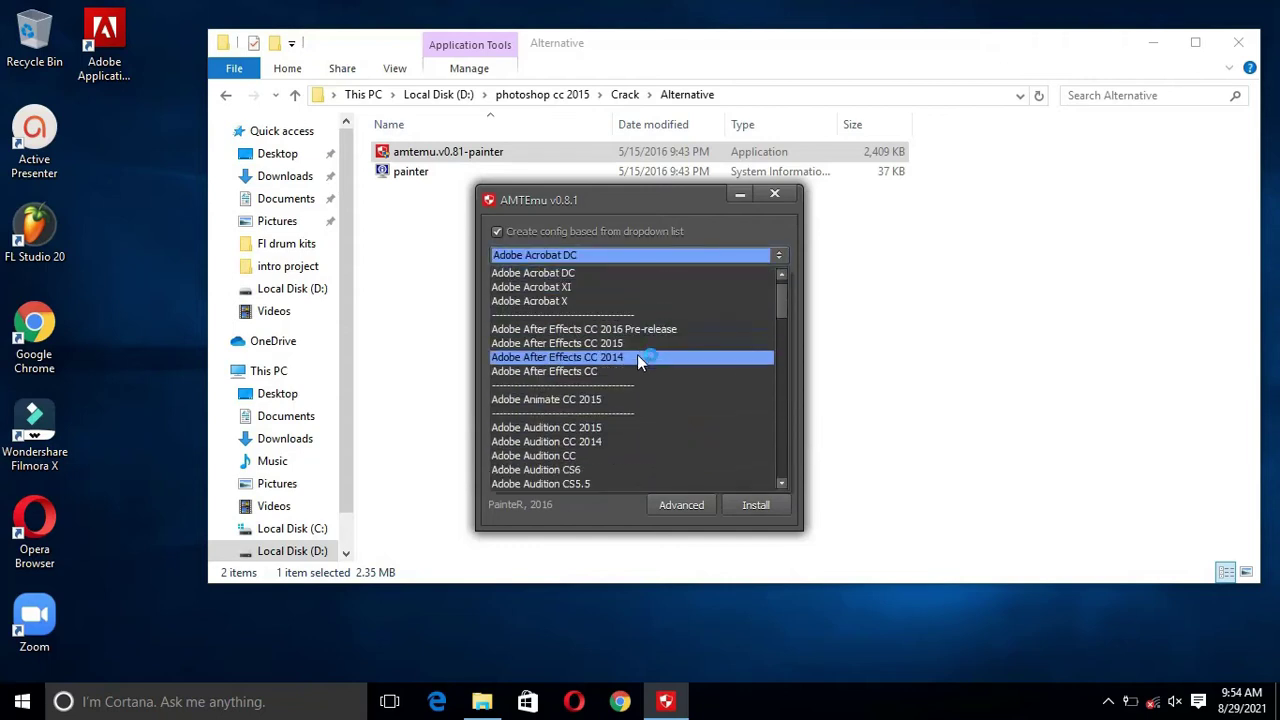
{"action": "scroll", "coordinate": [636, 356], "scroll_direction": "down", "scroll_amount": 4}
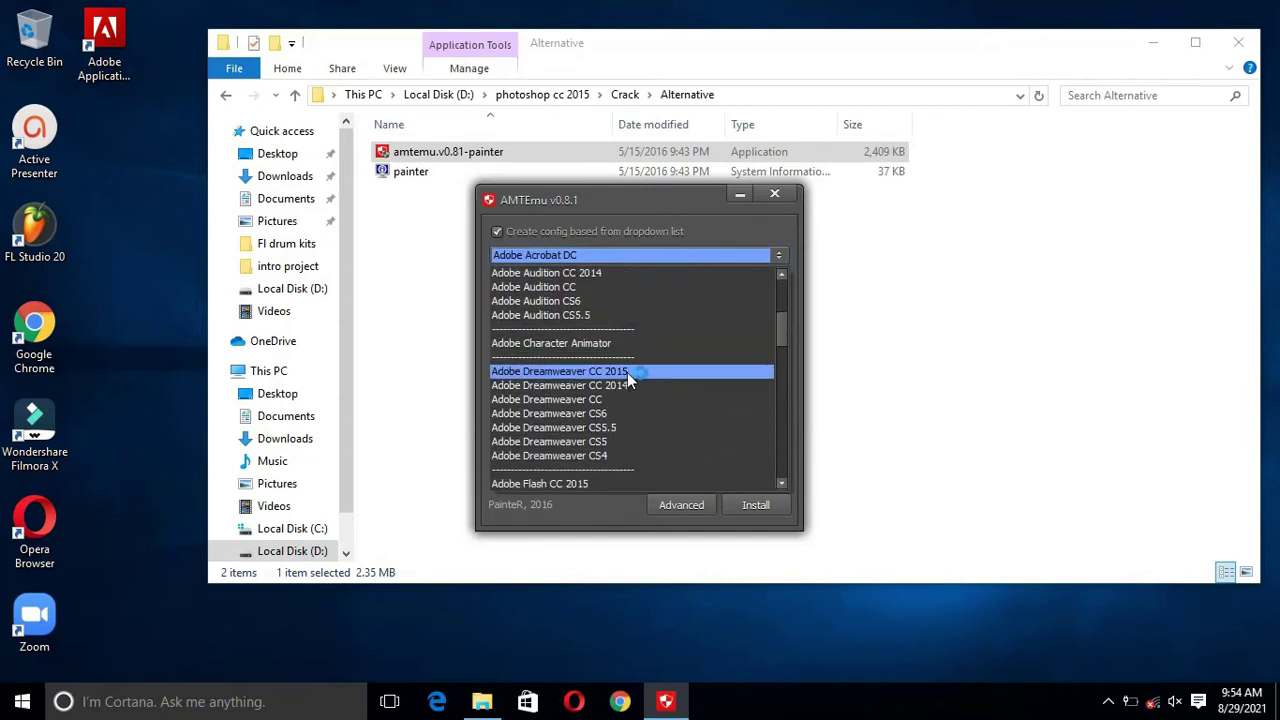
{"action": "scroll", "coordinate": [605, 375], "scroll_direction": "down", "scroll_amount": 3}
{"action": "scroll", "coordinate": [600, 373], "scroll_direction": "down", "scroll_amount": 4}
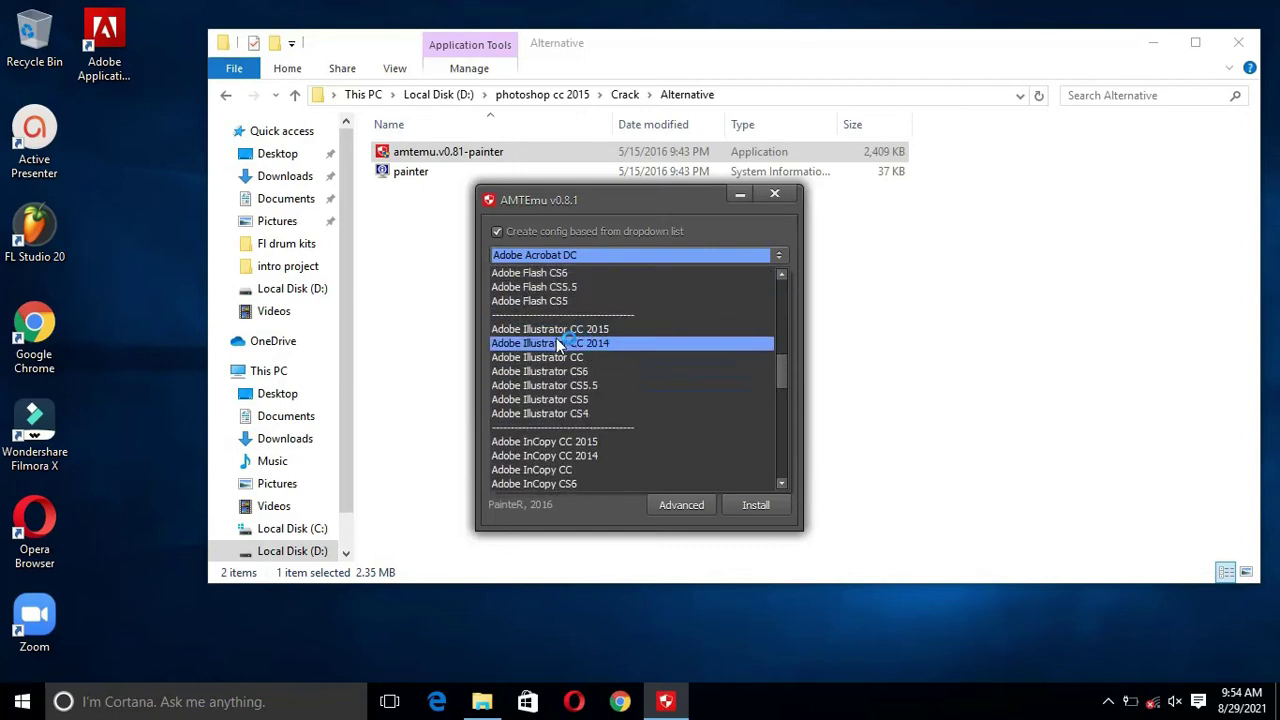
{"action": "scroll", "coordinate": [589, 375], "scroll_direction": "down", "scroll_amount": 3}
{"action": "scroll", "coordinate": [589, 390], "scroll_direction": "down", "scroll_amount": 5}
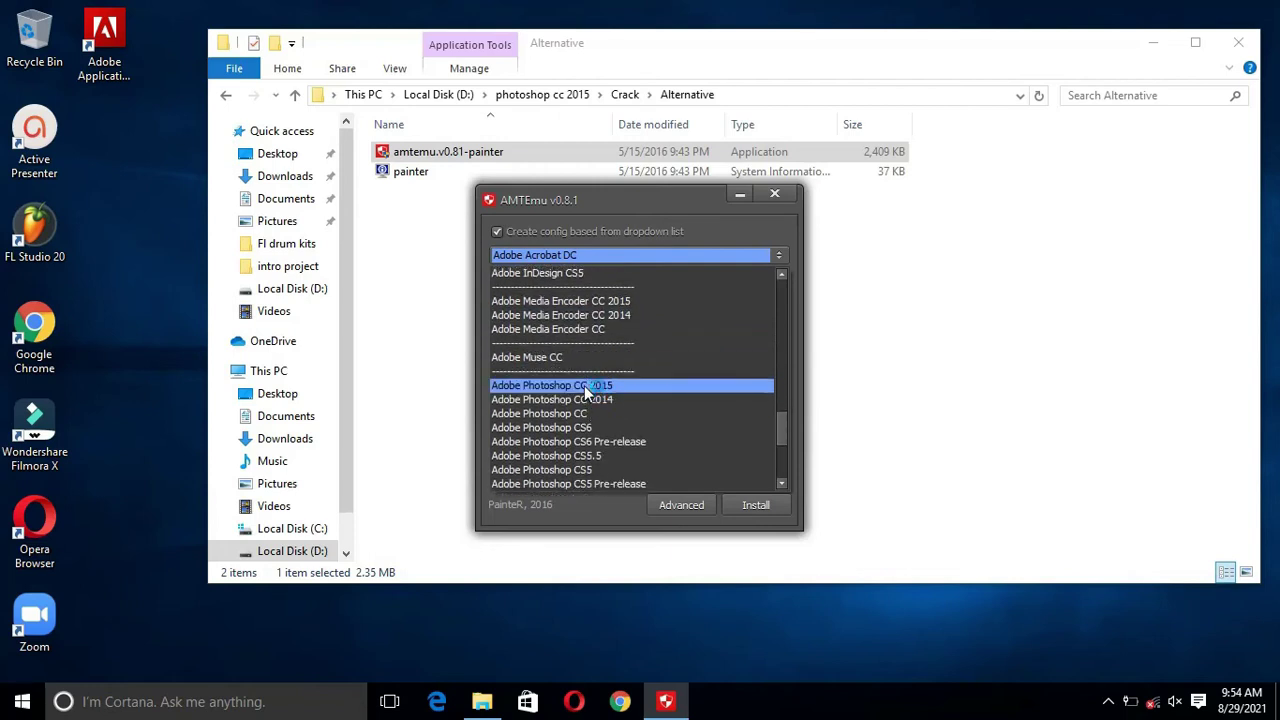
{"action": "left_click", "coordinate": [579, 385]}
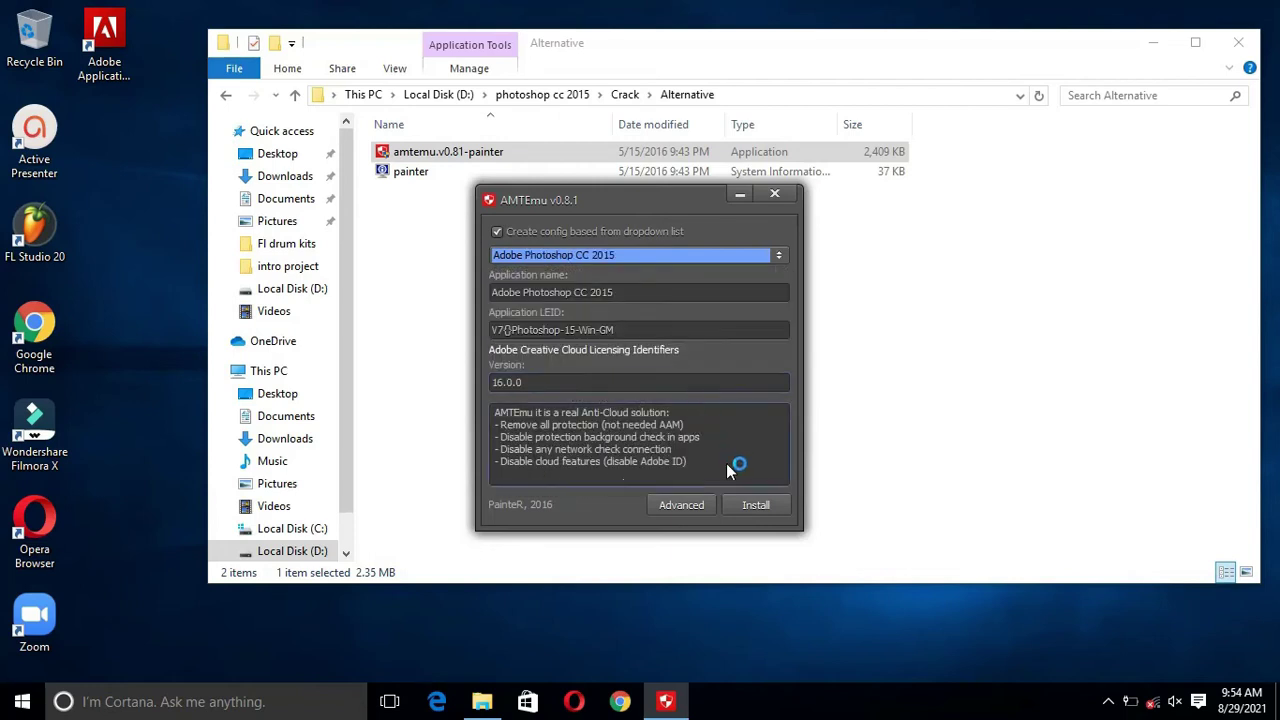
{"action": "left_click", "coordinate": [741, 507]}
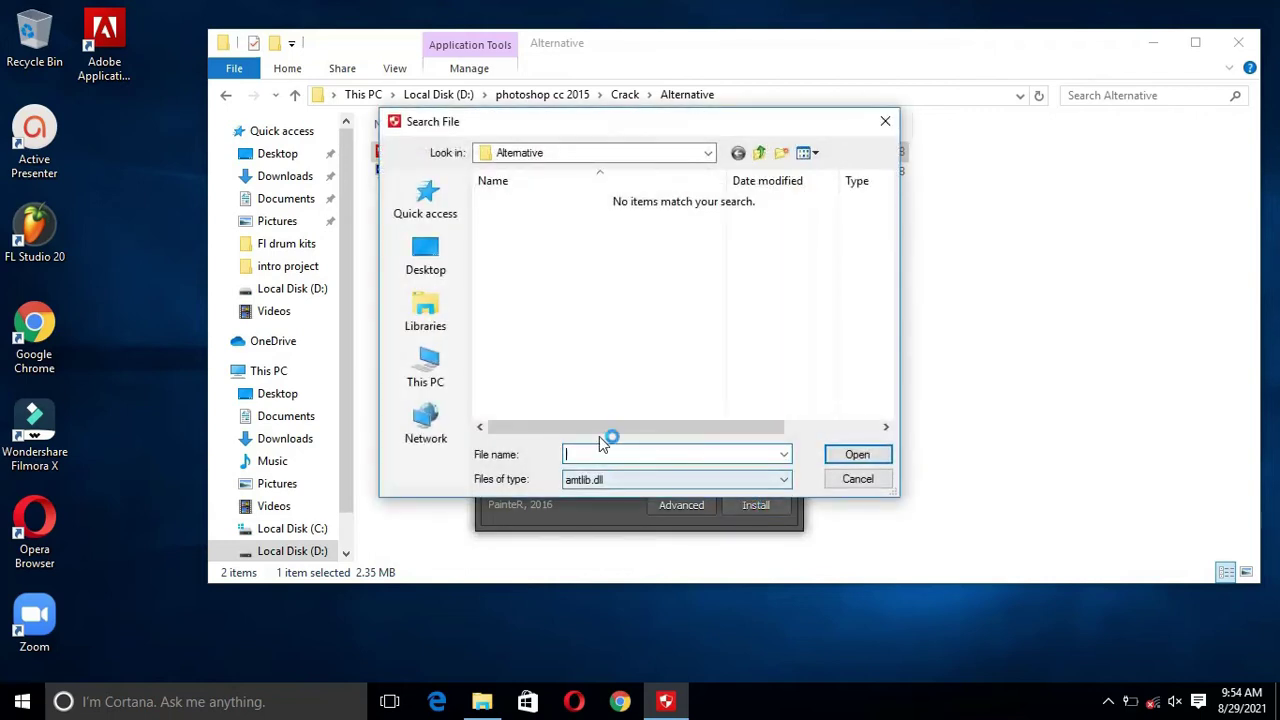
- Patch amtlib.dll from C:\Program Files\Adobe\Adobe Photoshop CC 2015.5
{"action": "left_click", "coordinate": [428, 300]}
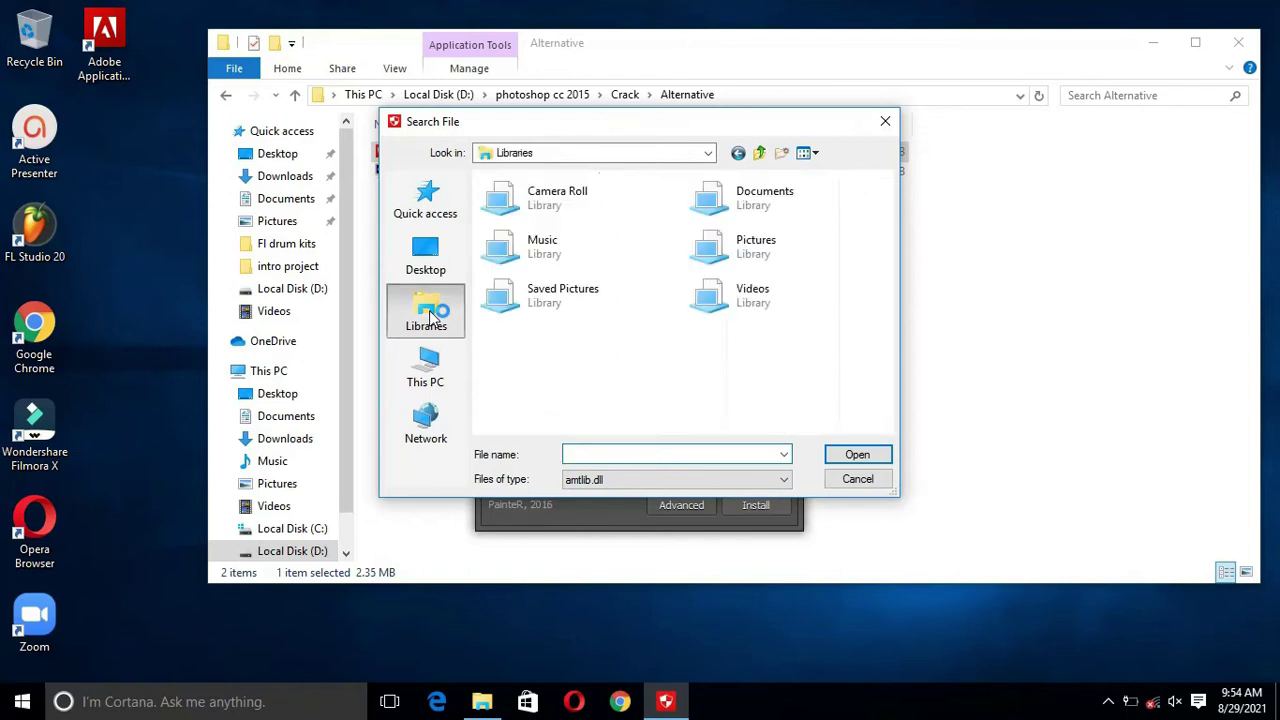
{"action": "left_click", "coordinate": [427, 380]}
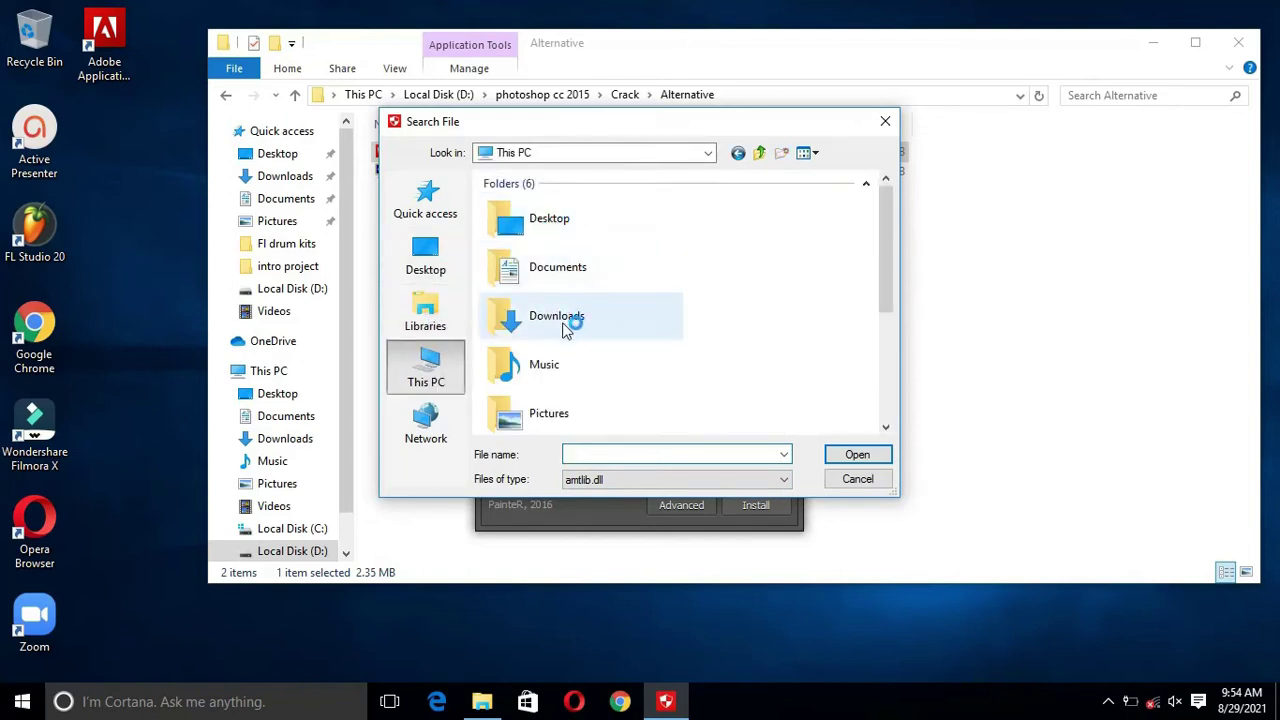
{"action": "scroll", "coordinate": [566, 330], "scroll_direction": "down", "scroll_amount": 3}
{"action": "double_click", "coordinate": [566, 312]}
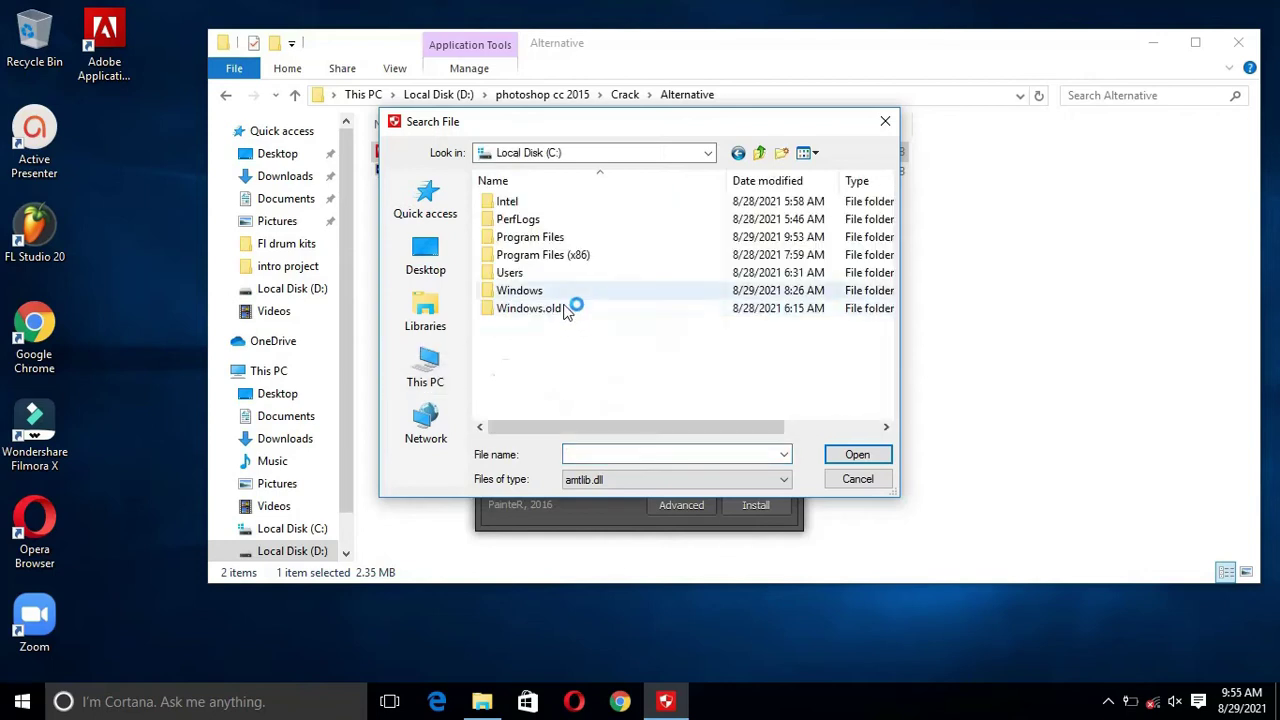
{"action": "double_click", "coordinate": [565, 240]}
{"action": "double_click", "coordinate": [540, 202]}
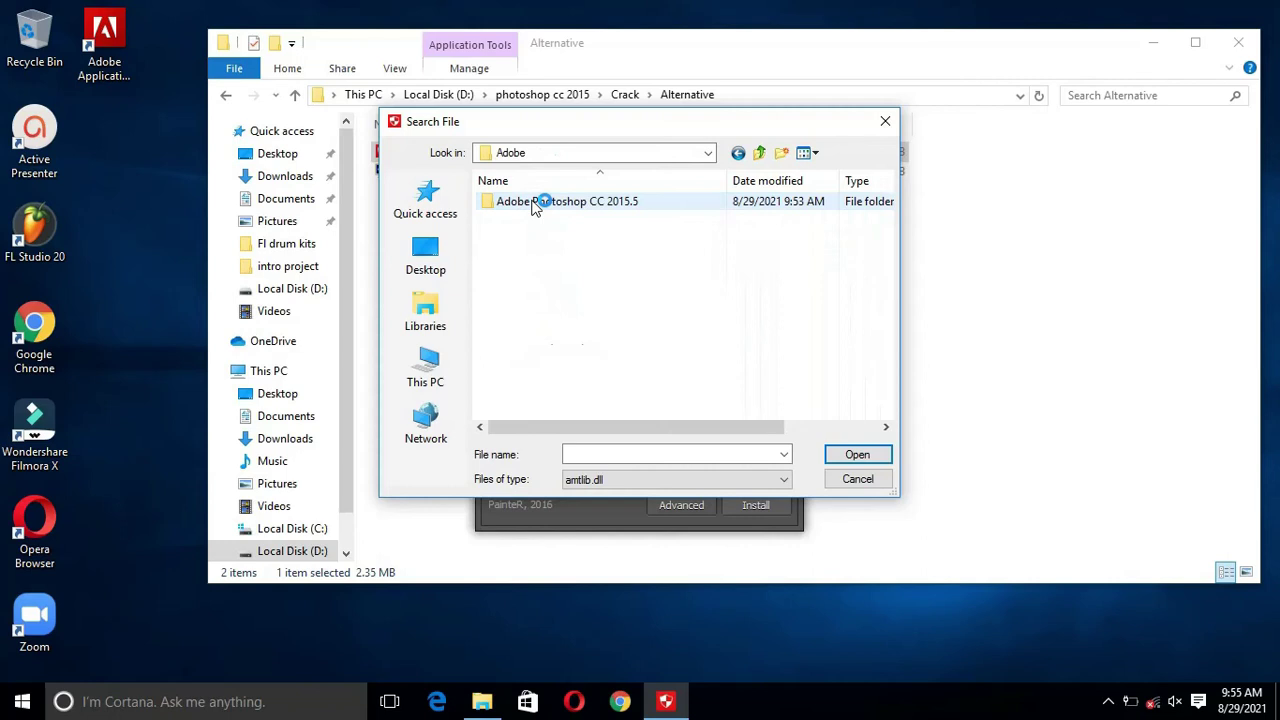
{"action": "double_click", "coordinate": [597, 203]}
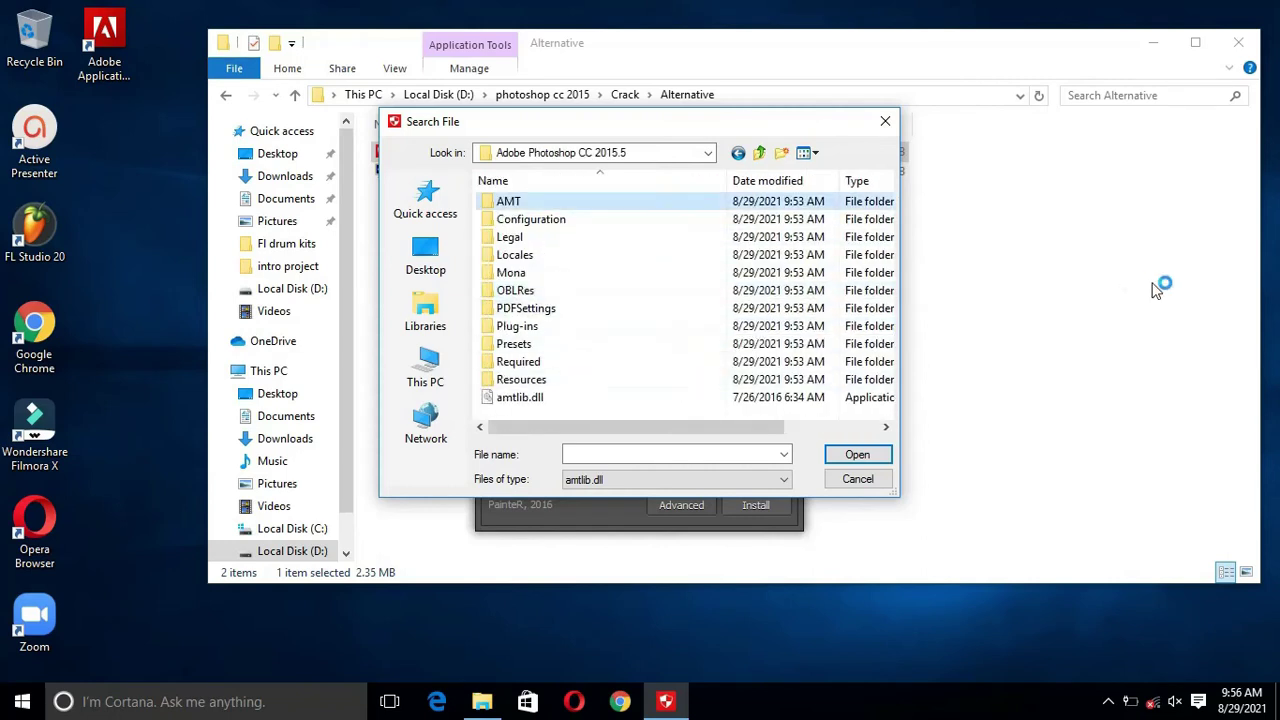
{"action": "left_click", "coordinate": [620, 399]}
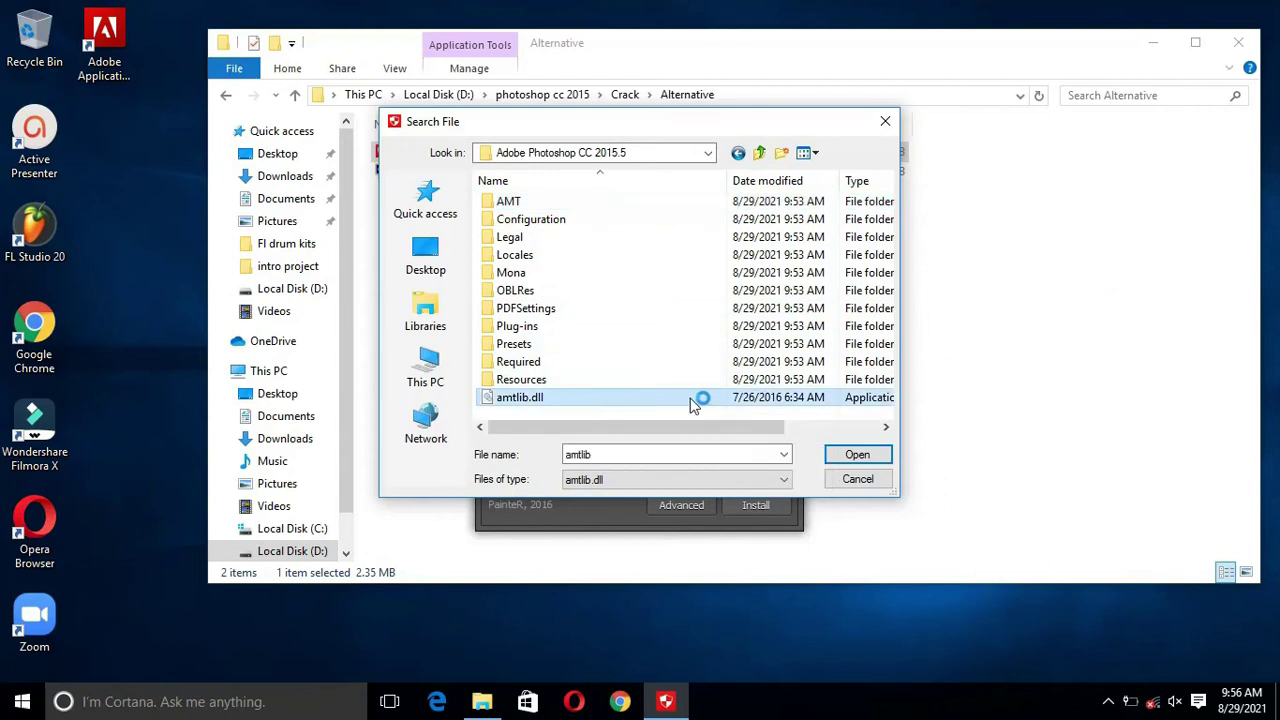
{"action": "left_click", "coordinate": [834, 455]}
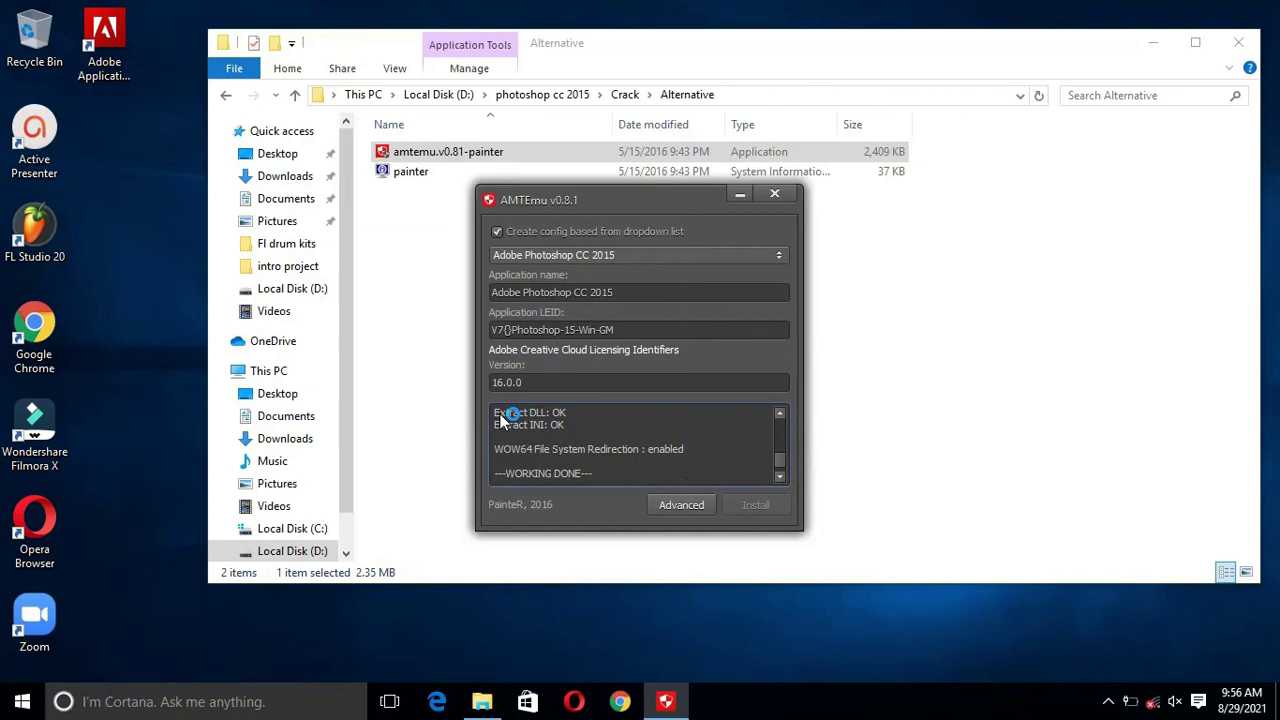
- Close AMTEmu, minimize File Explorer, and launch Adobe Photoshop CC 2015.5 from Start
{"action": "left_click_drag", "start_coordinate": [506, 415], "coordinate": [590, 421]}
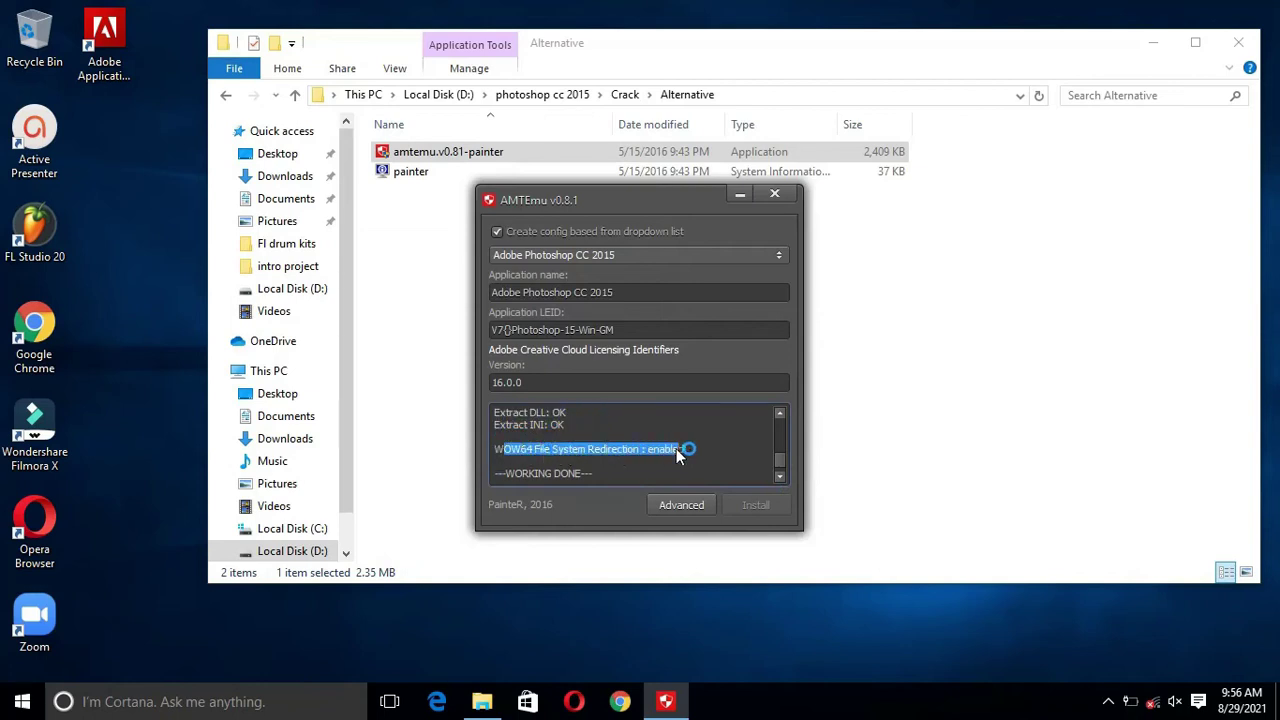
{"action": "left_click", "coordinate": [769, 193]}
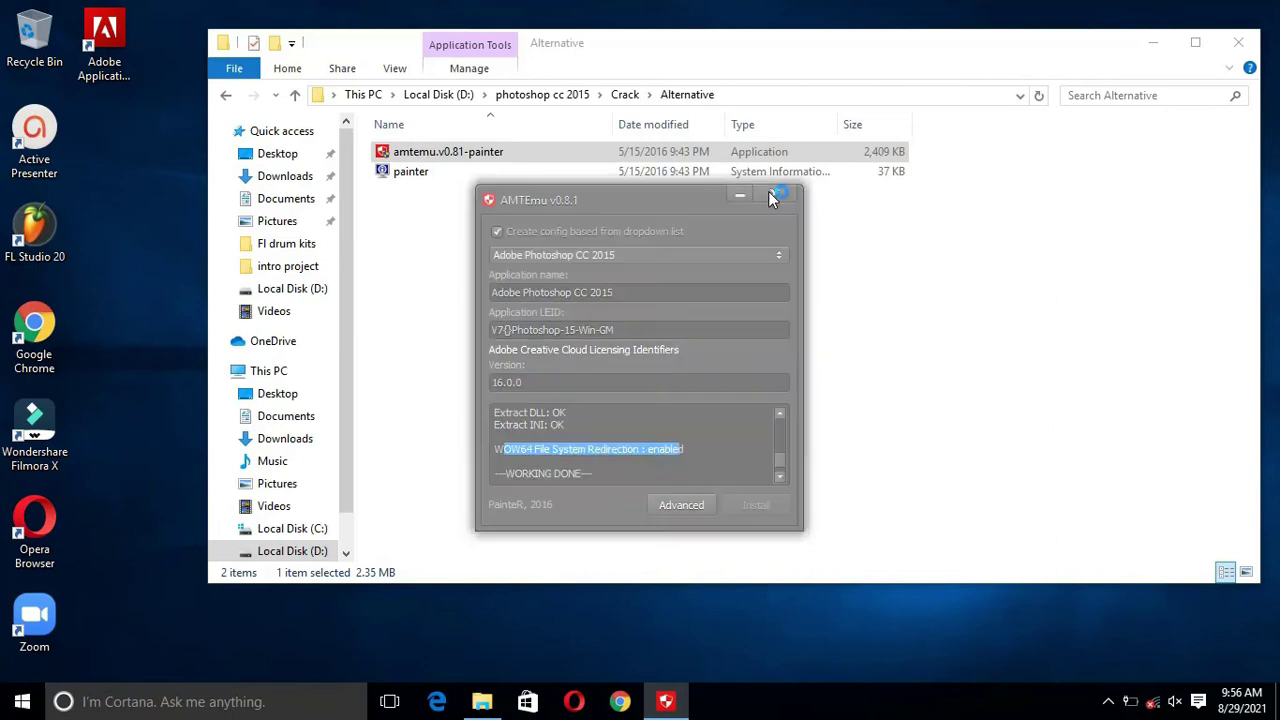
{"action": "left_click", "coordinate": [1158, 43]}
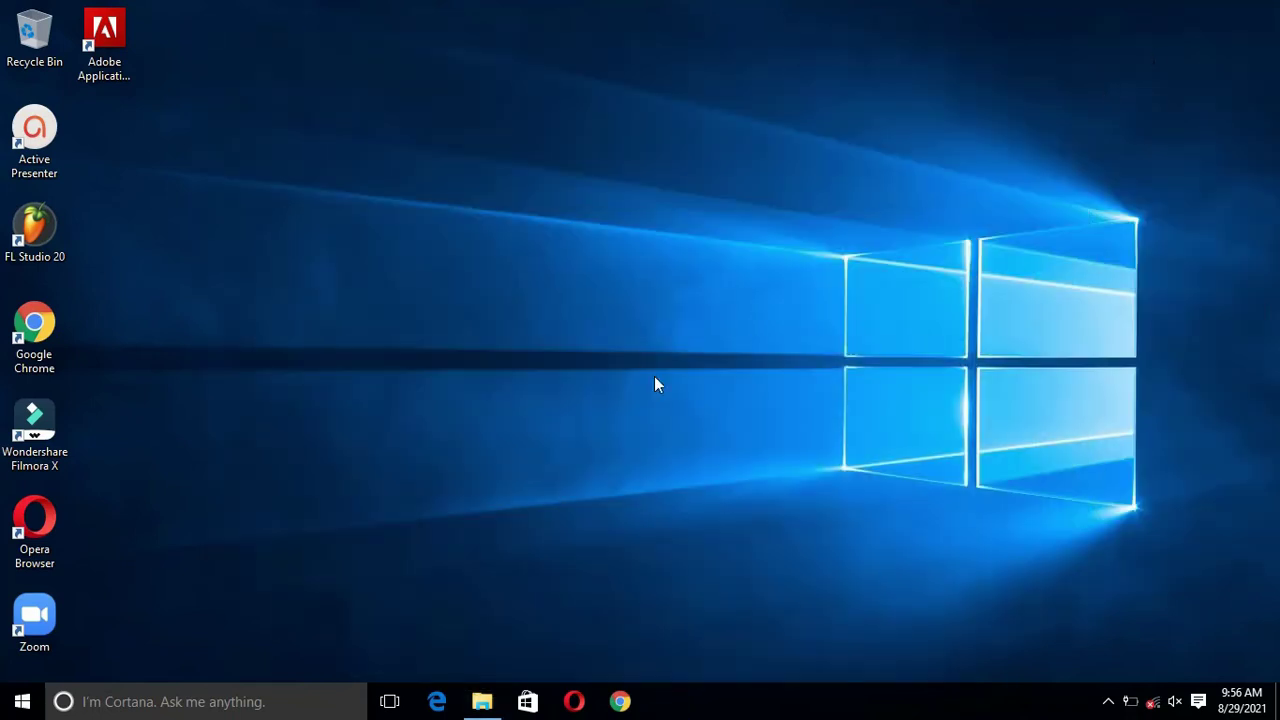
{"action": "left_click", "coordinate": [5, 710]}
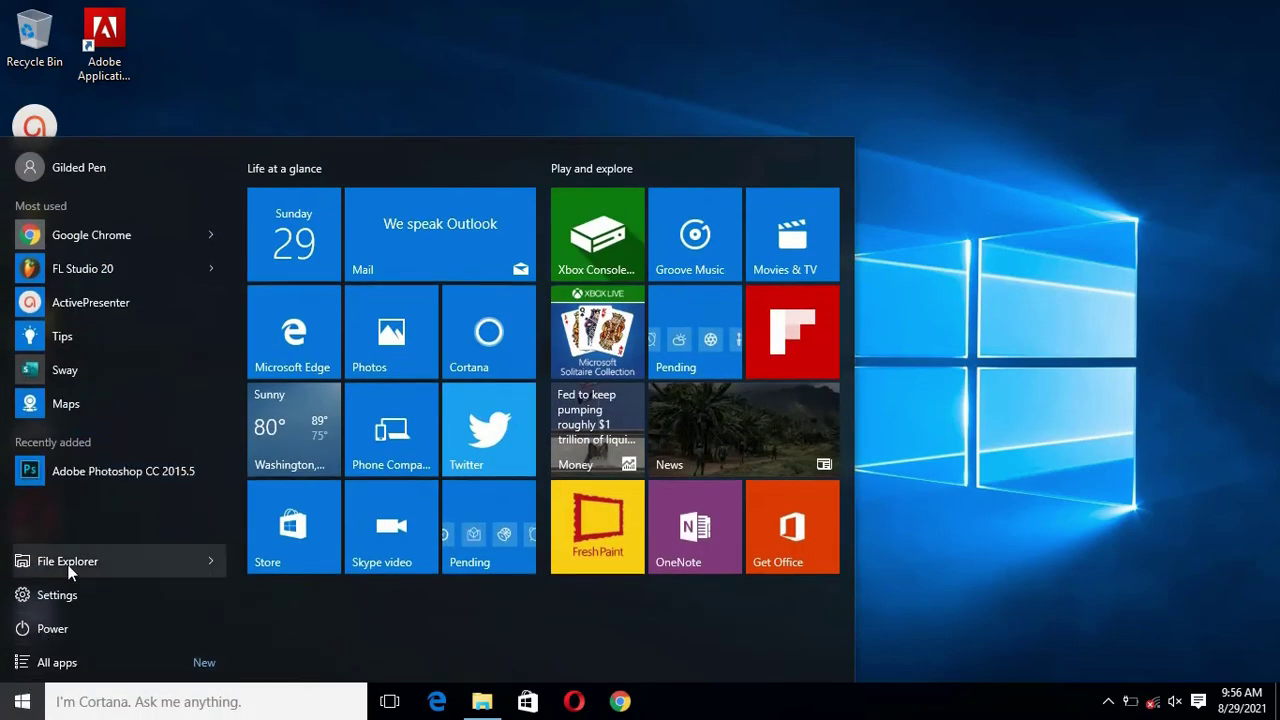
{"action": "left_click", "coordinate": [117, 471]}
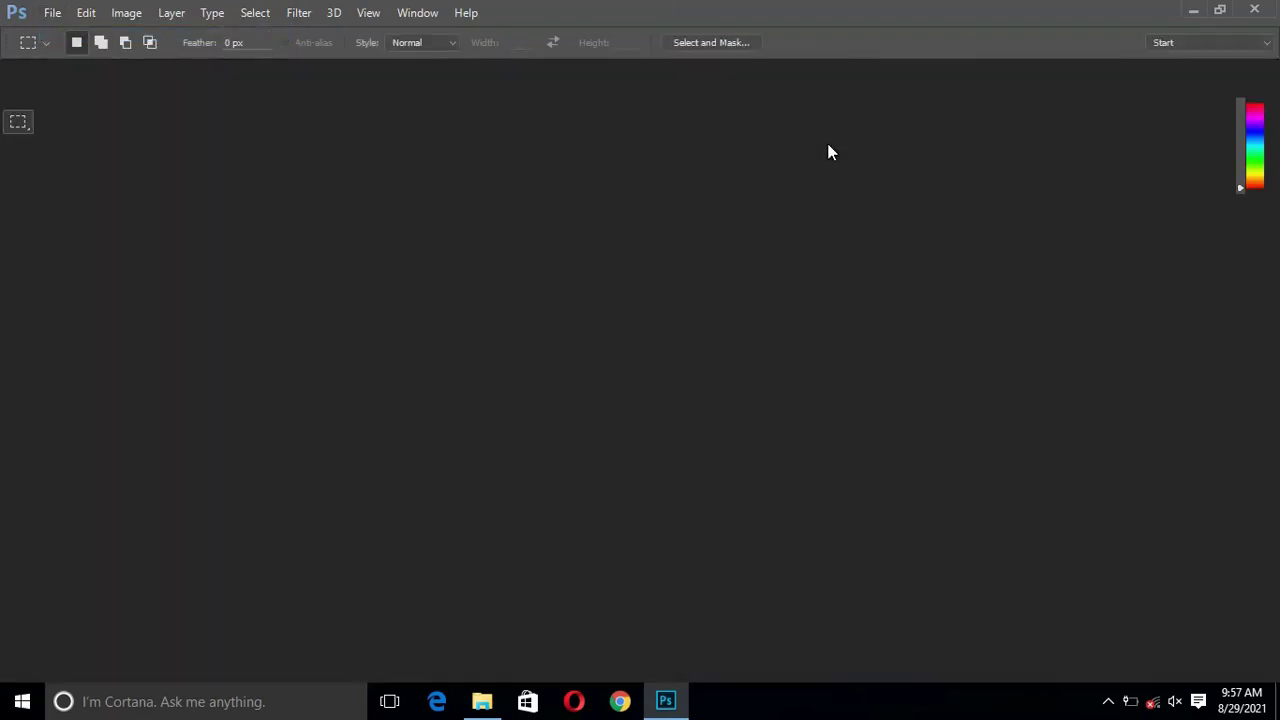
- Scribble black brush strokes on the canvas, then draw a rectangular marquee around them
{"action": "left_click", "coordinate": [18, 268]}
{"action": "left_click_drag", "start_coordinate": [338, 295], "coordinate": [350, 297]}
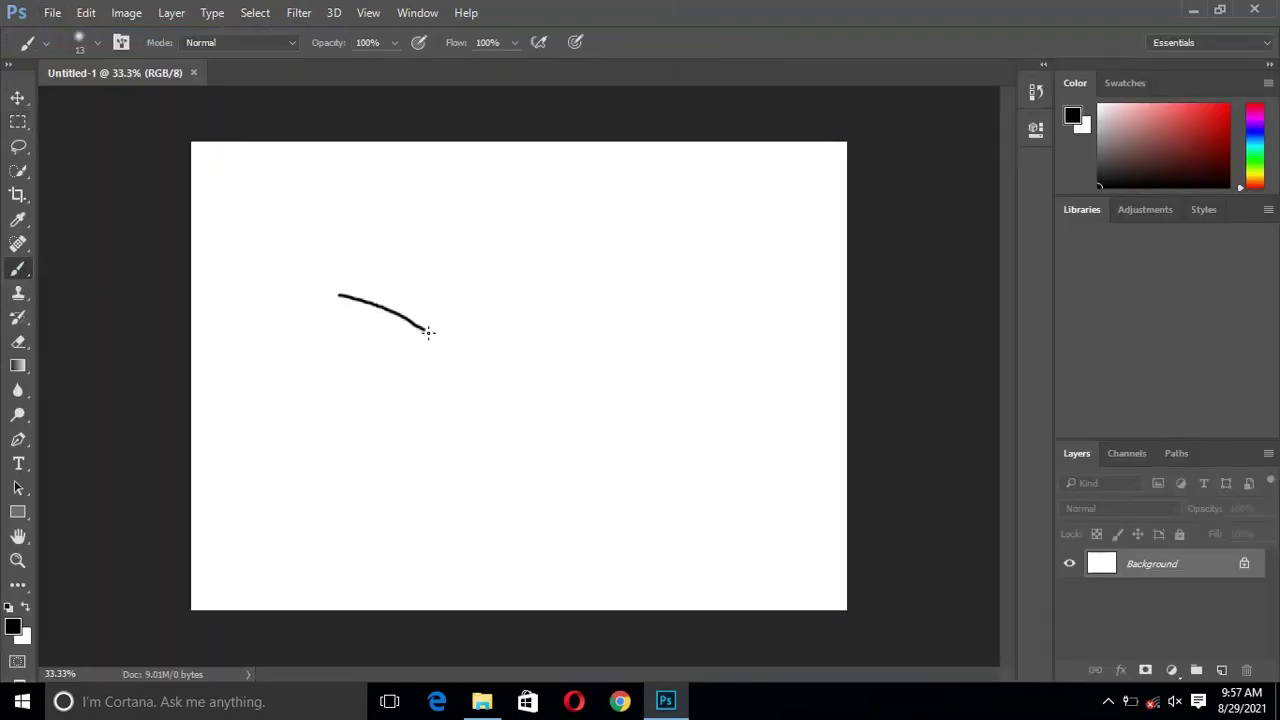
{"action": "mouse_move", "coordinate": [428, 331]}
{"action": "left_mouse_down"}
{"action": "mouse_move", "coordinate": [523, 329]}
{"action": "mouse_move", "coordinate": [677, 292]}
{"action": "left_mouse_up"}
{"action": "mouse_move", "coordinate": [294, 292]}
{"action": "left_mouse_down"}
{"action": "mouse_move", "coordinate": [413, 293]}
{"action": "mouse_move", "coordinate": [301, 327]}
{"action": "left_mouse_up"}
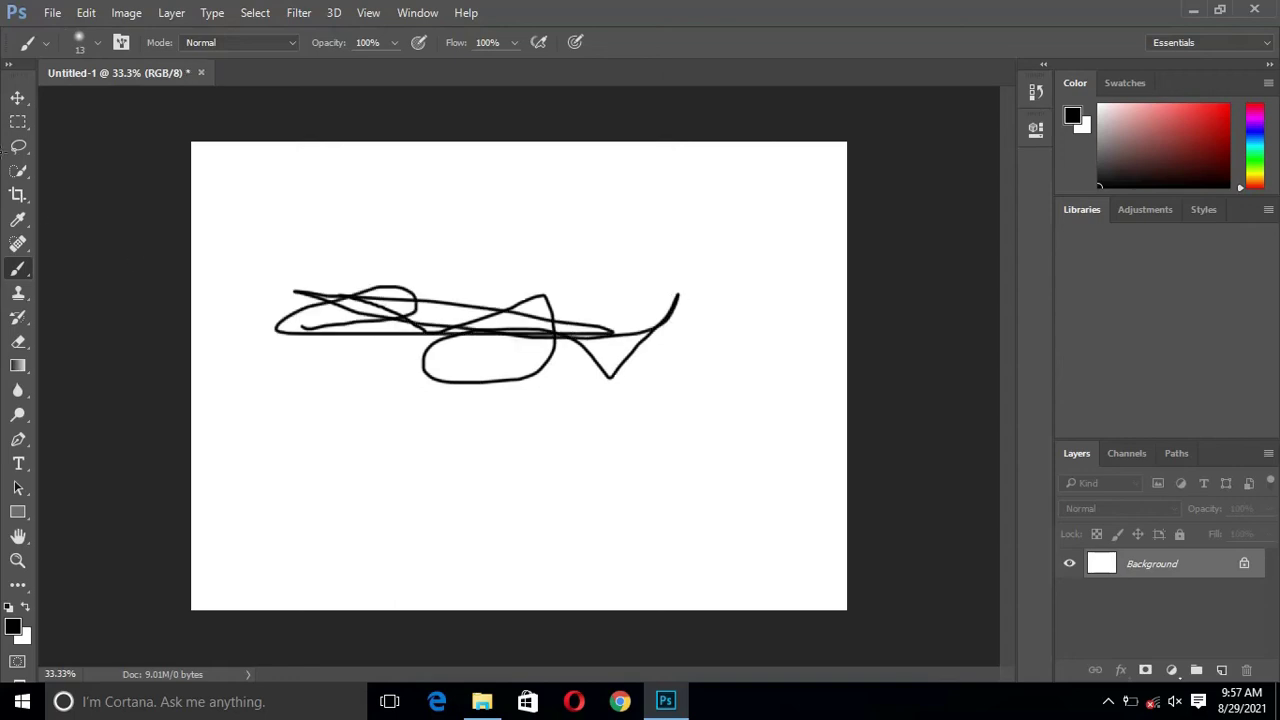
{"action": "left_click", "coordinate": [17, 123]}
{"action": "left_click_drag", "start_coordinate": [340, 219], "coordinate": [708, 447]}
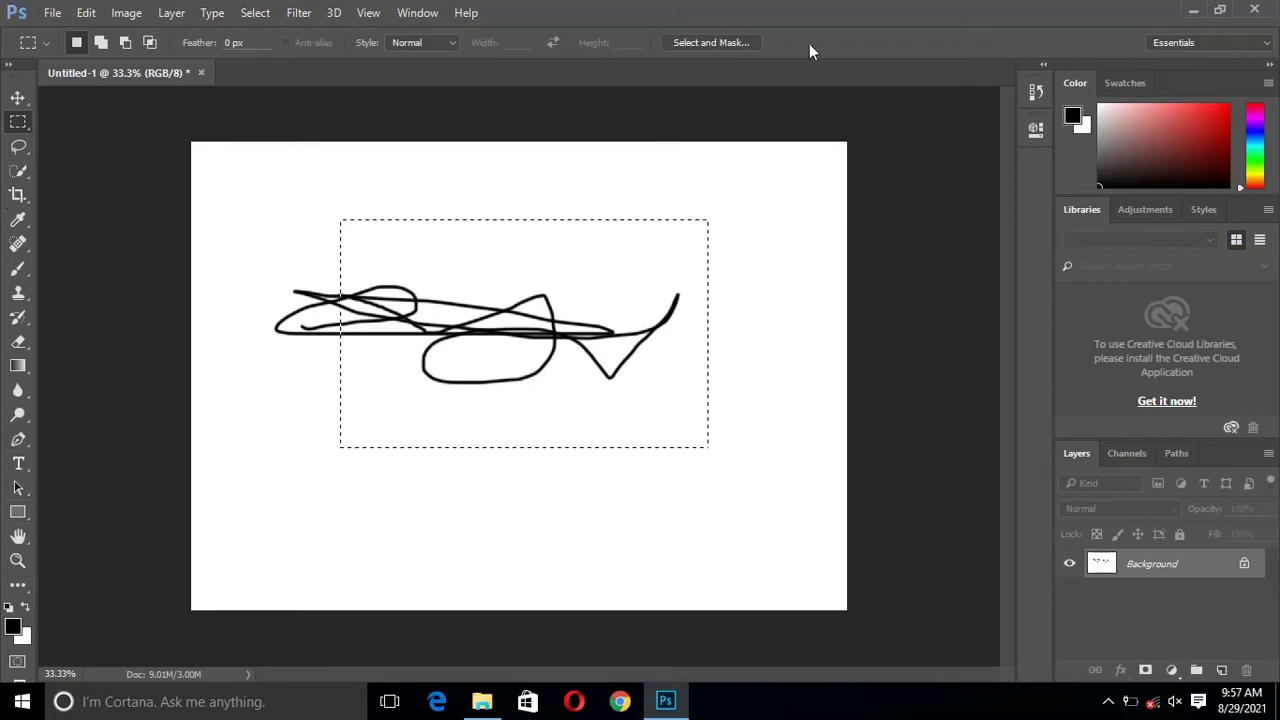
- Close Photoshop, bringing up the save-changes prompt for Untitled-1
{"action": "left_click", "coordinate": [1251, 9]}
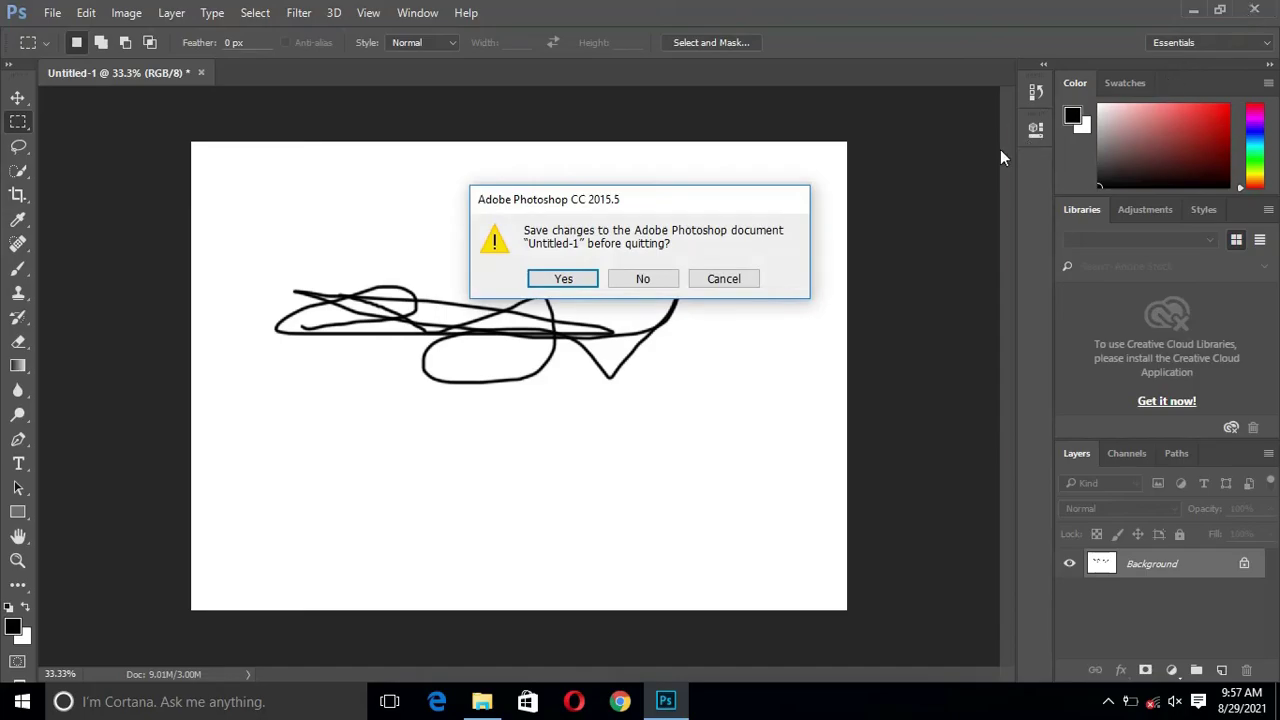